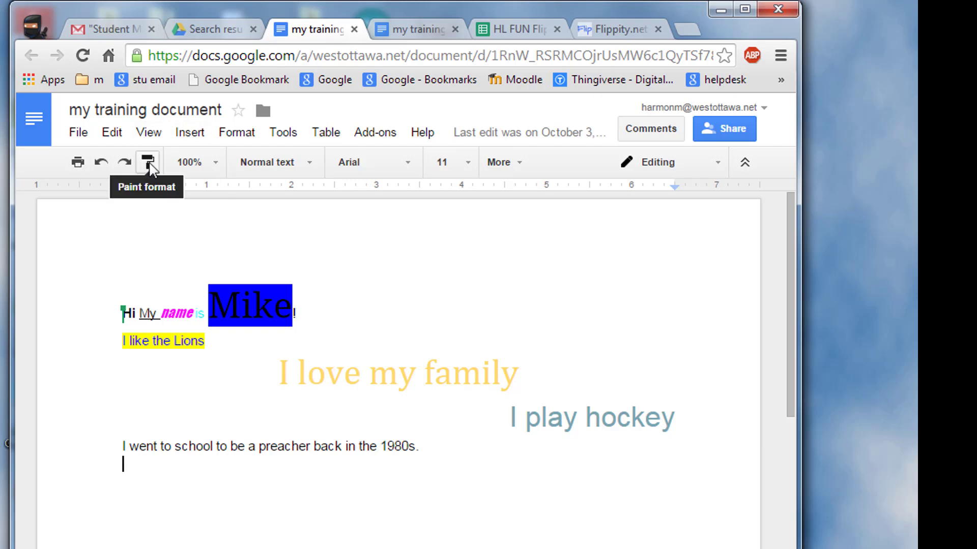
# Open the 100% zoom dropdown in the toolbar
pyautogui.click(217, 168)
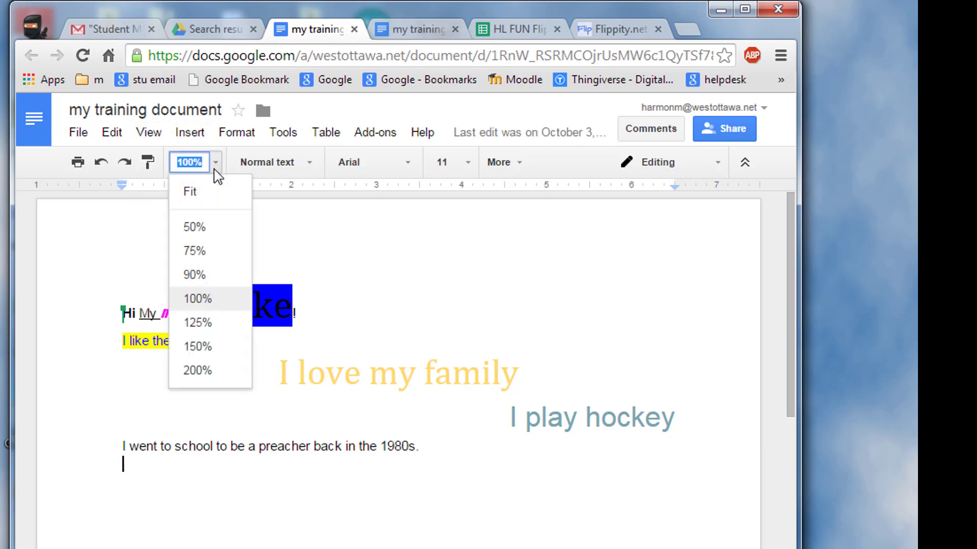
# Fit the page to the window and set the word 'love' in Rock Salt
pyautogui.click(199, 193)
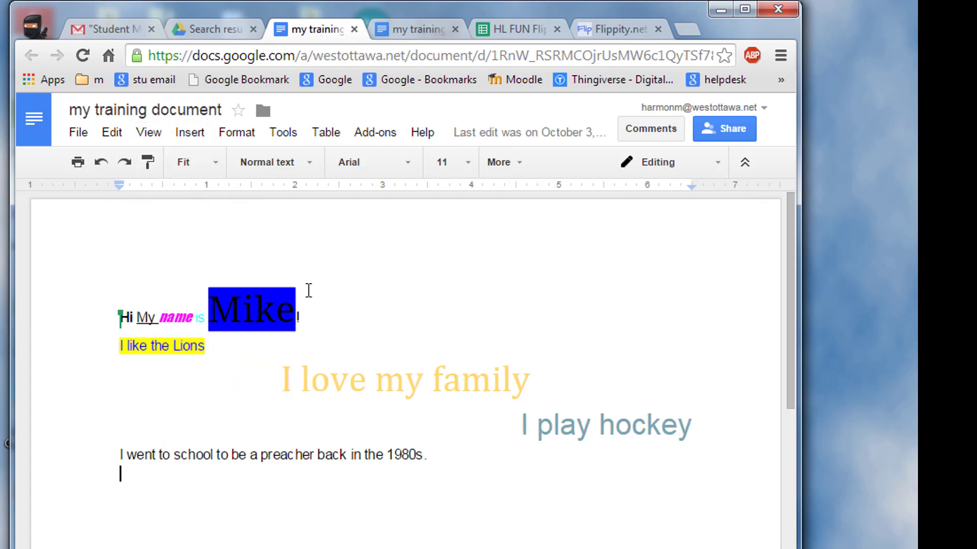
pyautogui.click(406, 165)
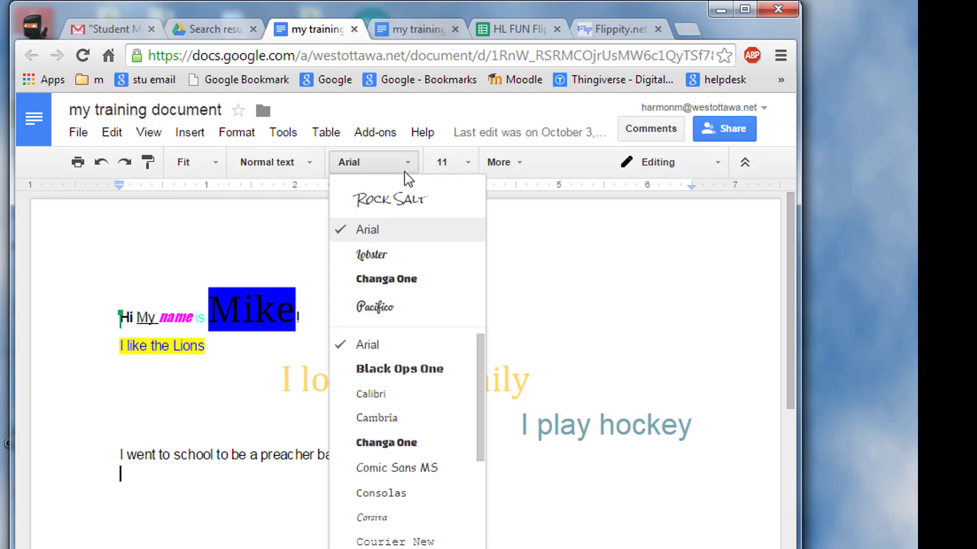
pyautogui.click(399, 200)
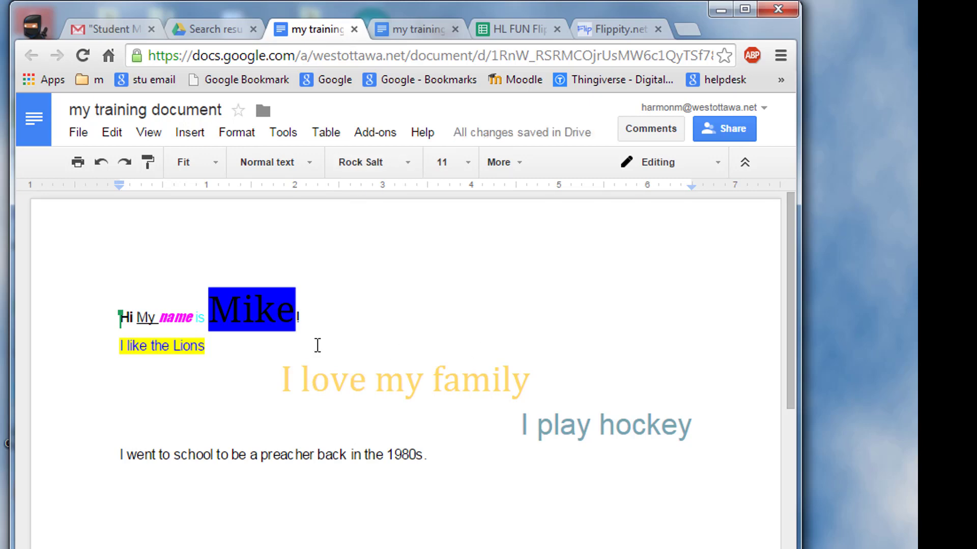
pyautogui.moveTo(300, 376); pyautogui.dragTo(367, 387)
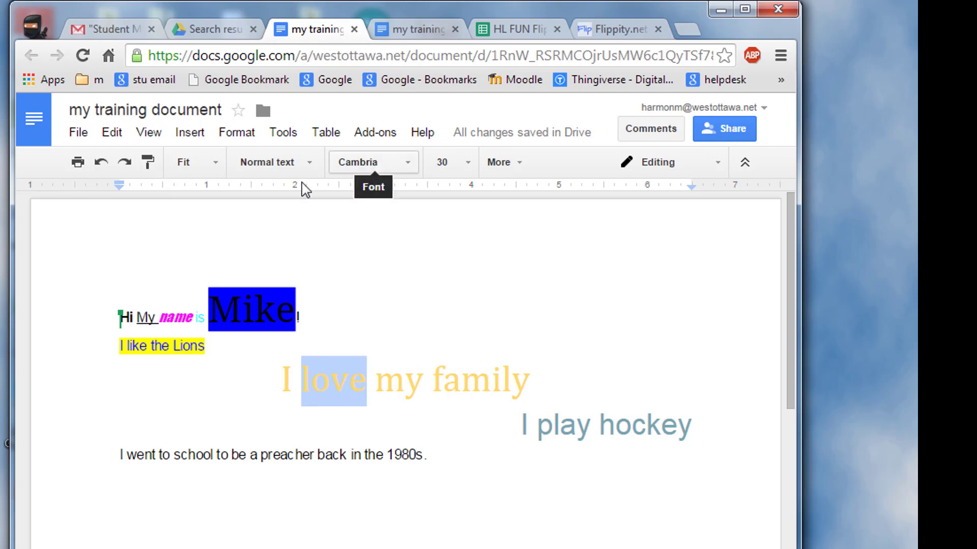
pyautogui.click(351, 163)
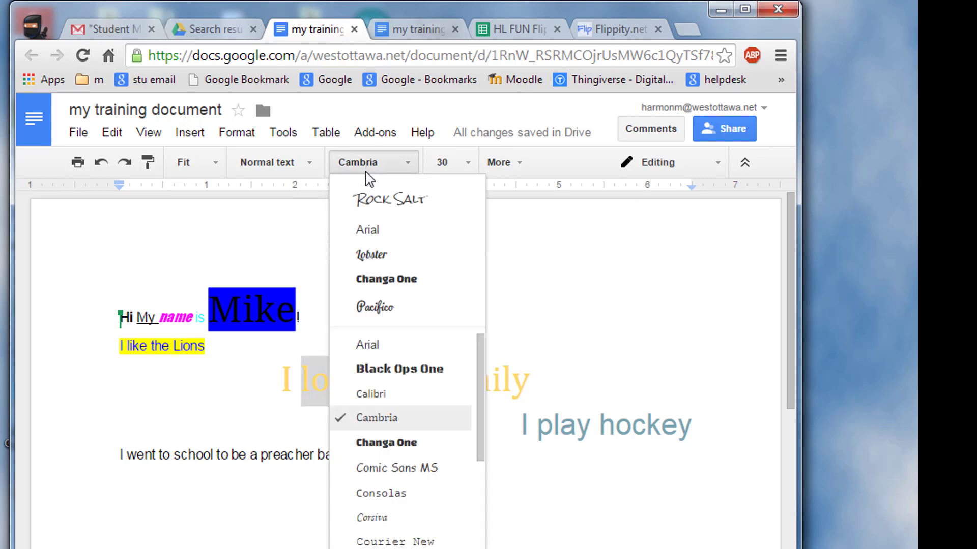
pyautogui.click(373, 212)
pyautogui.click(436, 379)
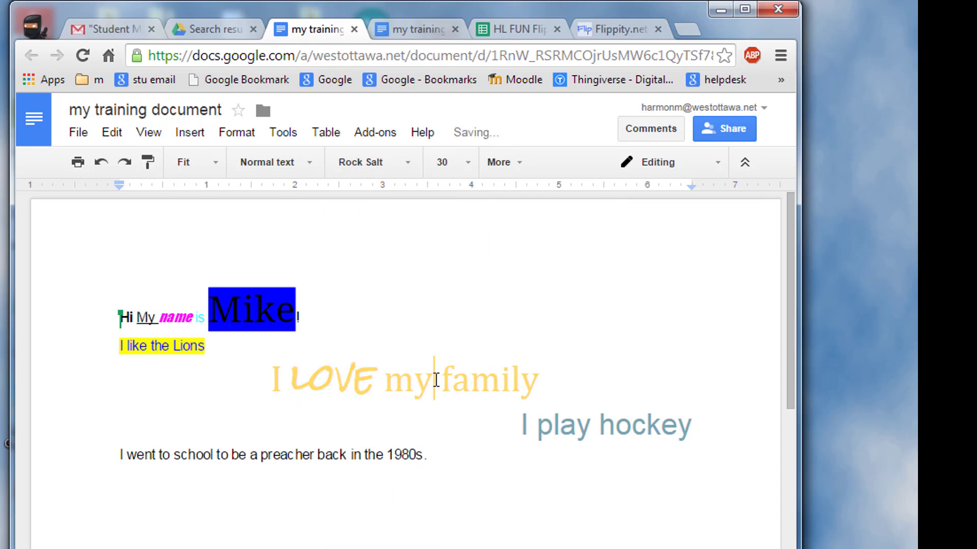
# Set the word 'family' in the Pacifico font
pyautogui.moveTo(444, 380); pyautogui.dragTo(467, 390)
pyautogui.click(527, 389)
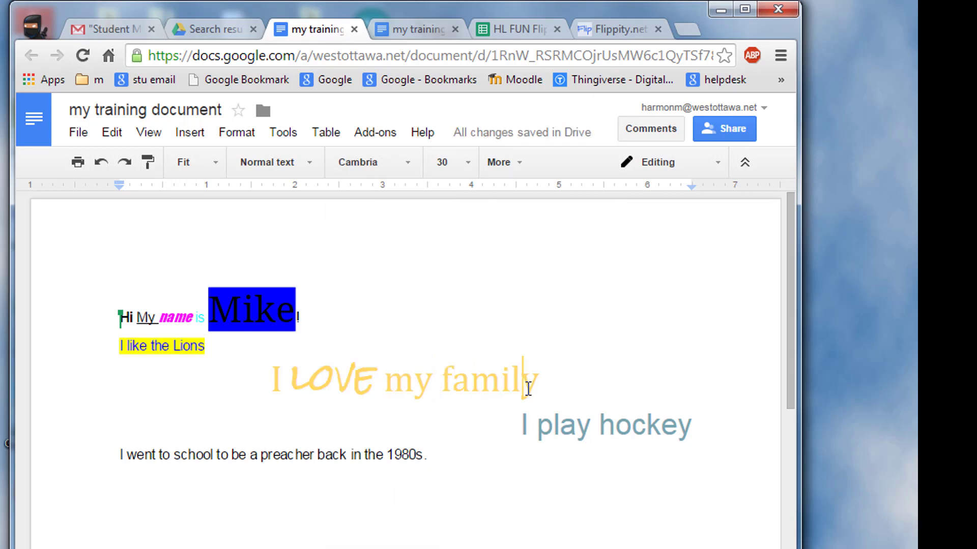
pyautogui.moveTo(543, 388); pyautogui.dragTo(445, 377)
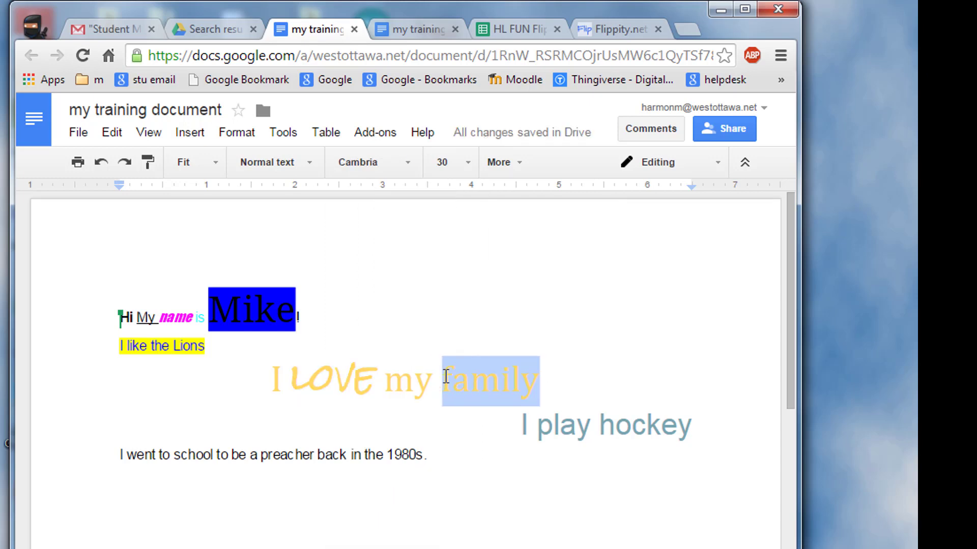
pyautogui.click(396, 168)
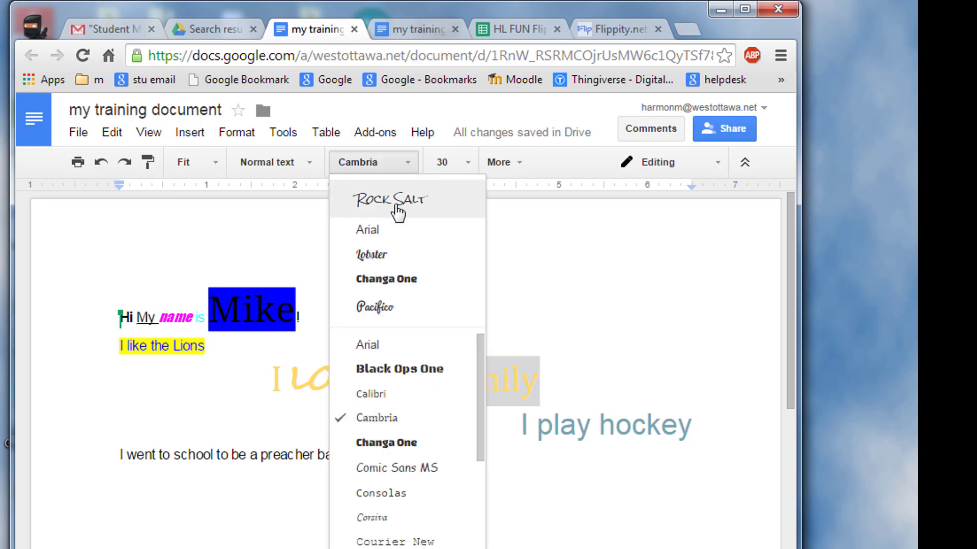
pyautogui.scroll(-5, 389, 483)
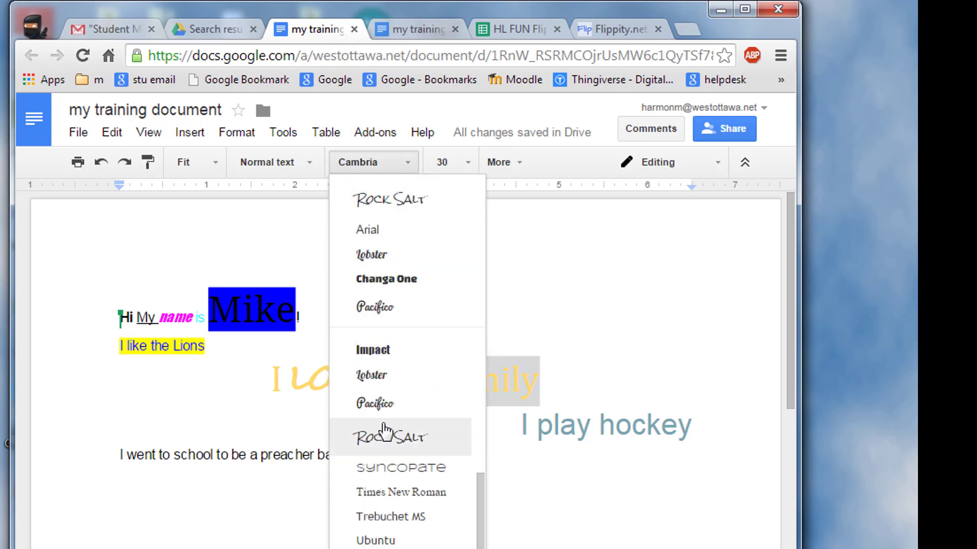
pyautogui.click(385, 405)
# Set the word 'my' in the Changa One font
pyautogui.moveTo(393, 380); pyautogui.dragTo(436, 388)
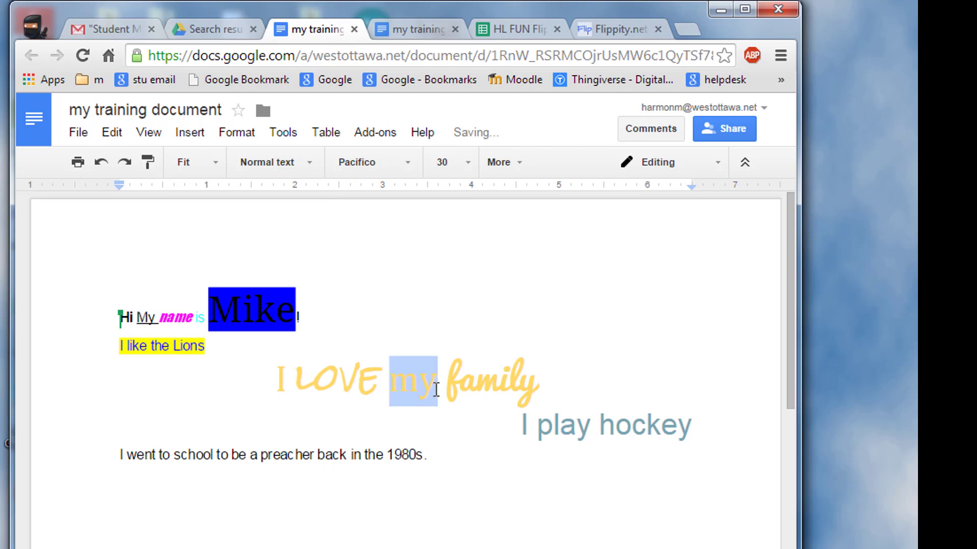
pyautogui.click(413, 163)
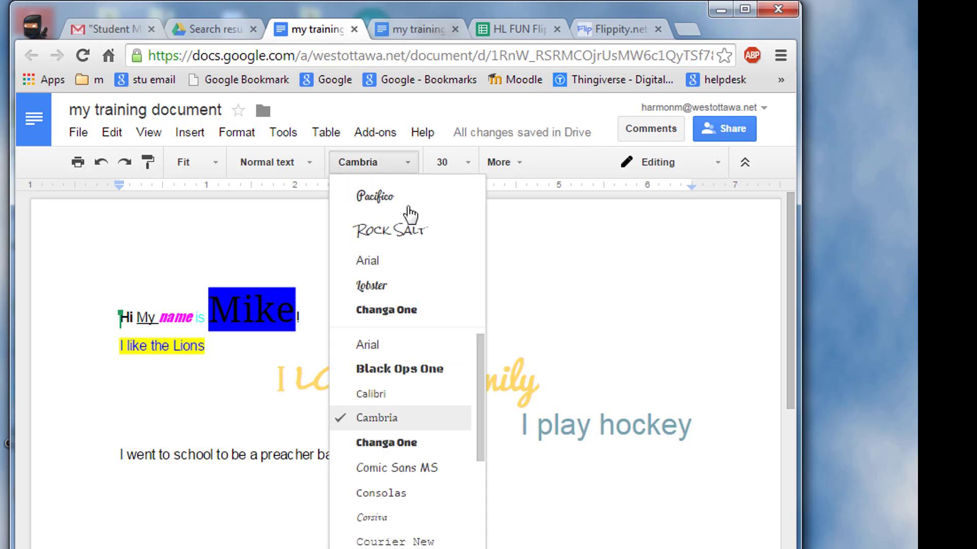
pyautogui.click(389, 443)
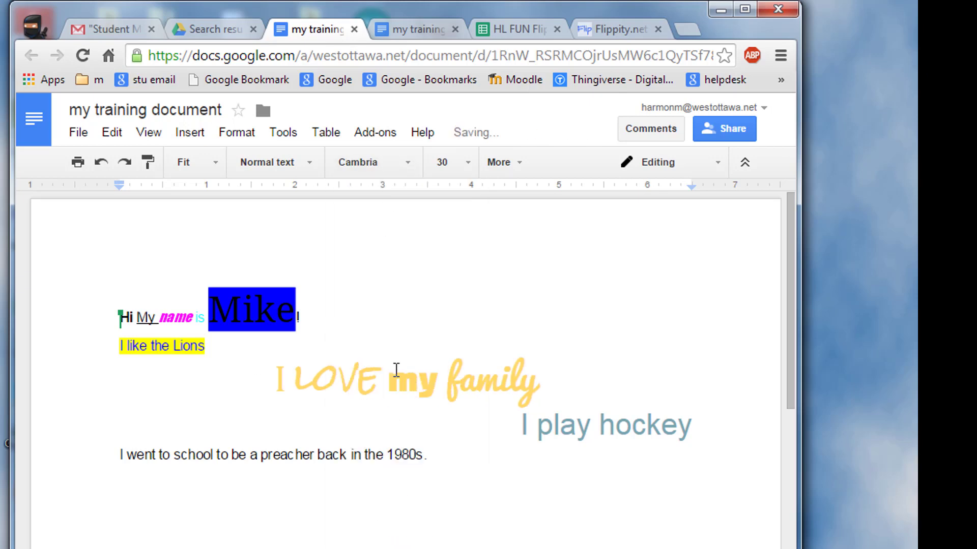
pyautogui.moveTo(395, 381); pyautogui.dragTo(436, 388)
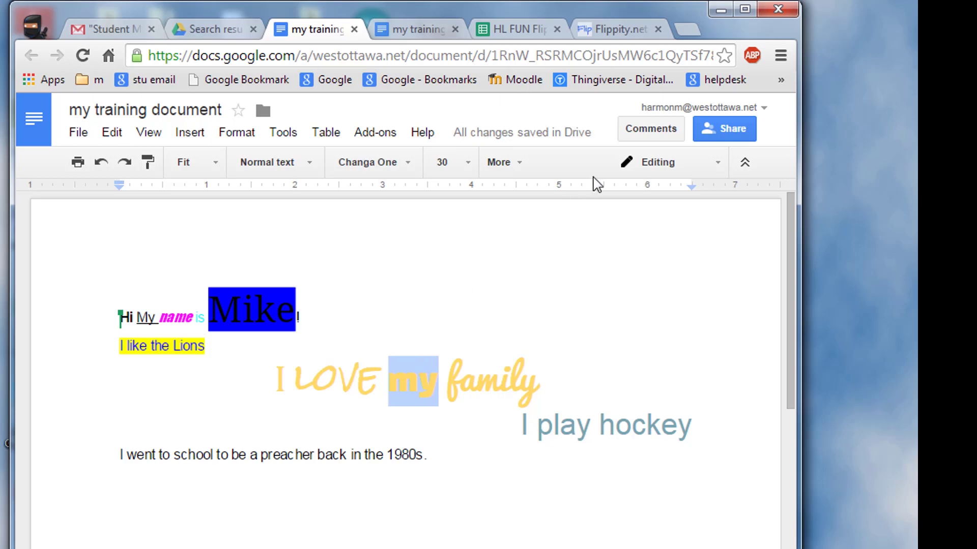
pyautogui.click(519, 162)
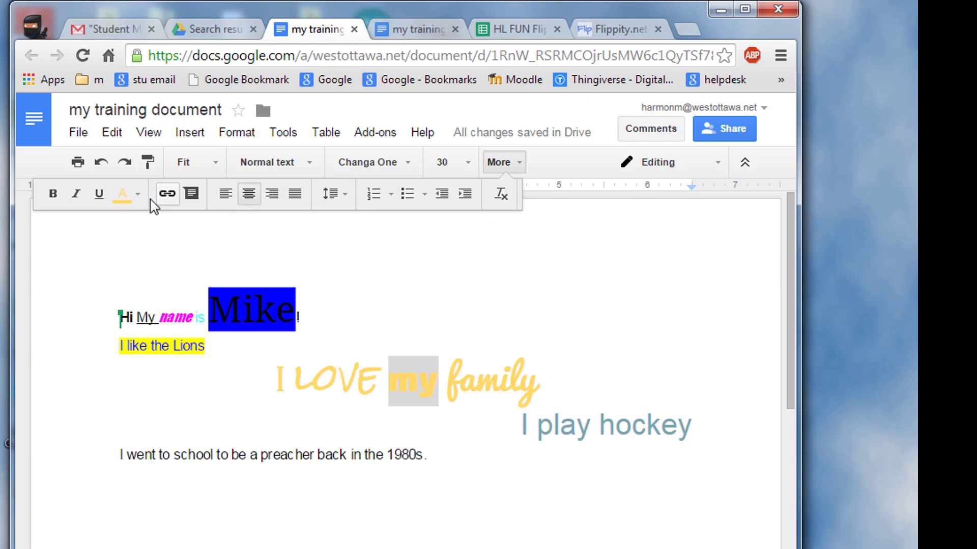
# Colour 'my' red and give 'family' a blue highlight
pyautogui.click(137, 198)
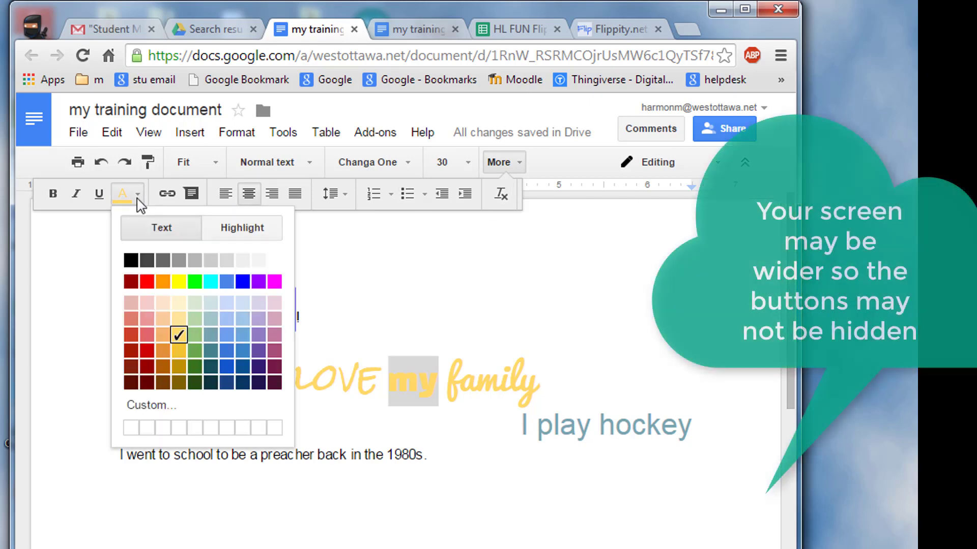
pyautogui.click(147, 351)
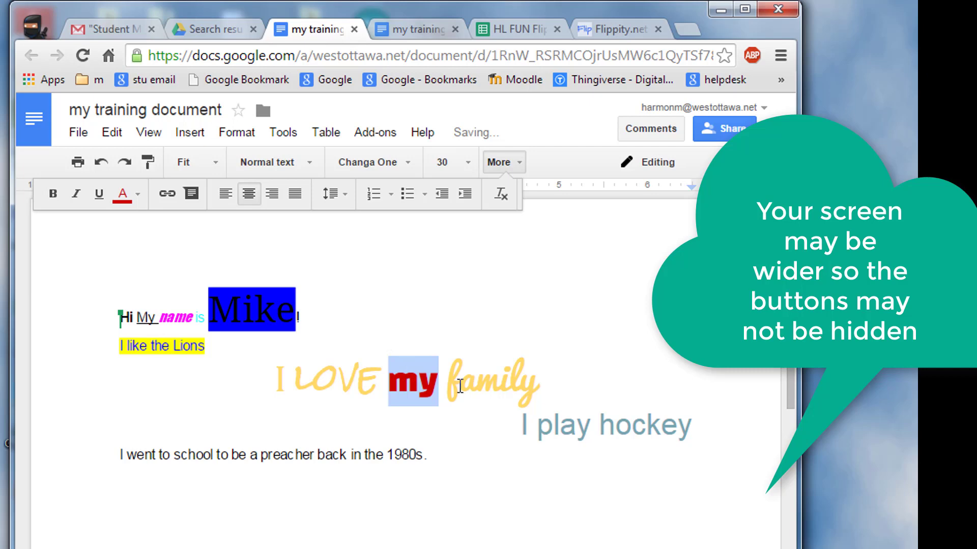
pyautogui.moveTo(448, 388); pyautogui.dragTo(539, 387)
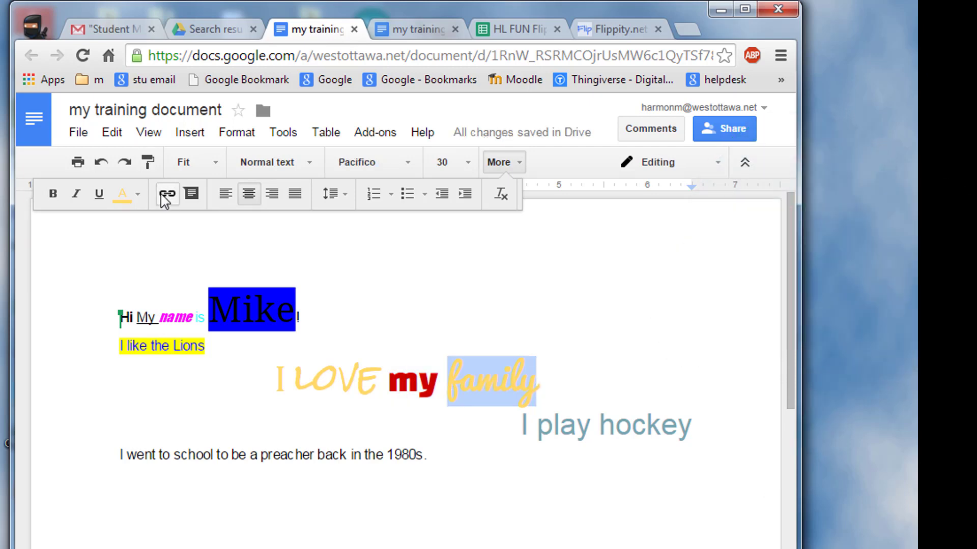
pyautogui.click(138, 193)
pyautogui.click(255, 235)
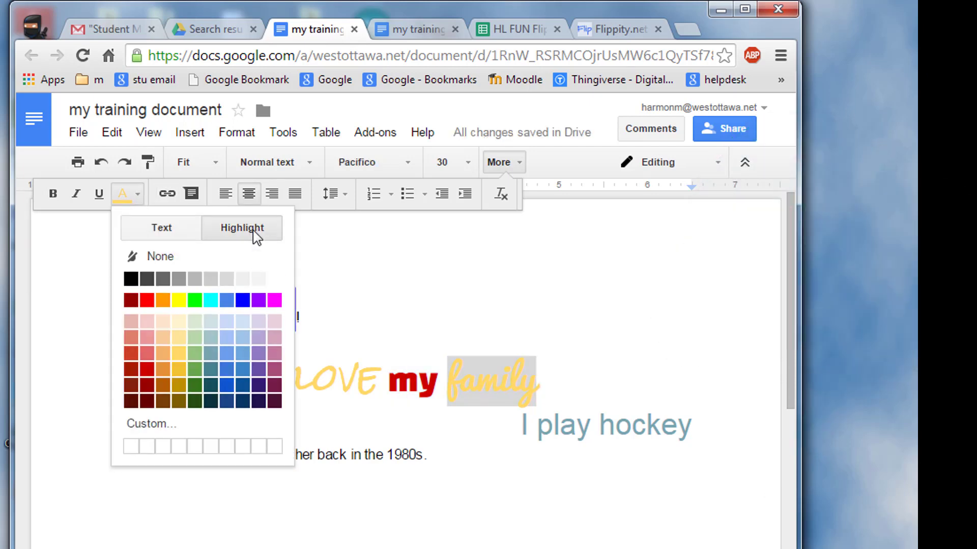
pyautogui.click(227, 385)
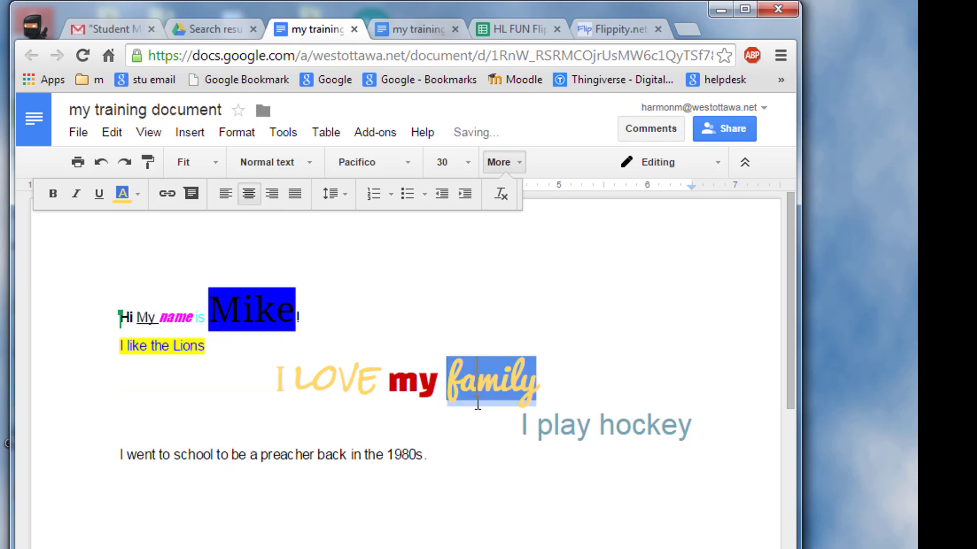
pyautogui.click(389, 402)
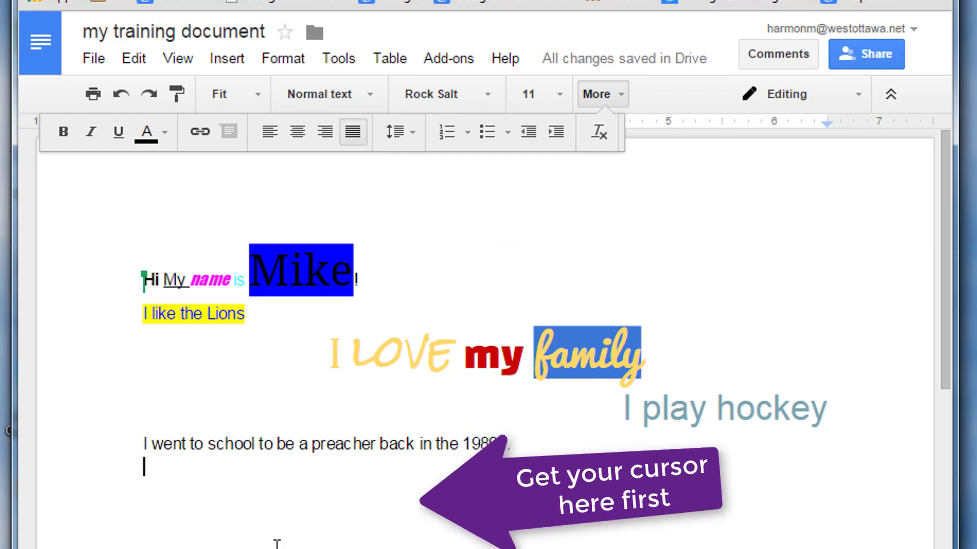
# Insert a 2 x 1 table below the 1980s sentence and select all text above it
pyautogui.click(230, 58)
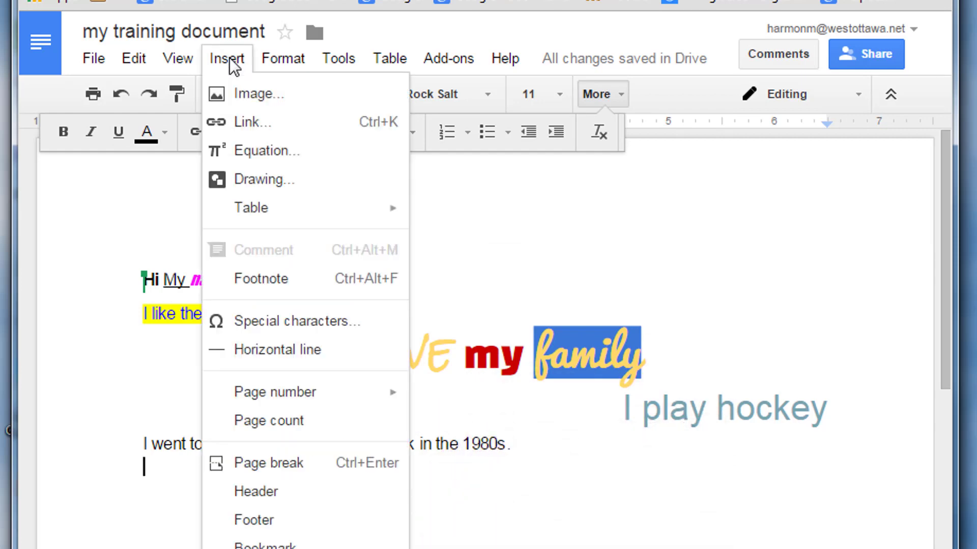
pyautogui.moveTo(388, 59)
pyautogui.moveTo(440, 106)
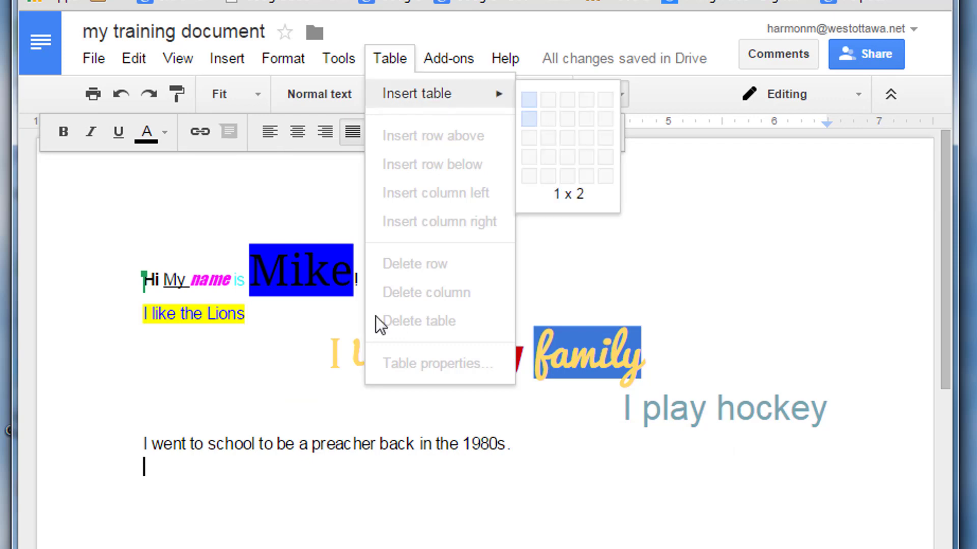
pyautogui.doubleClick(161, 485)
pyautogui.click(166, 470)
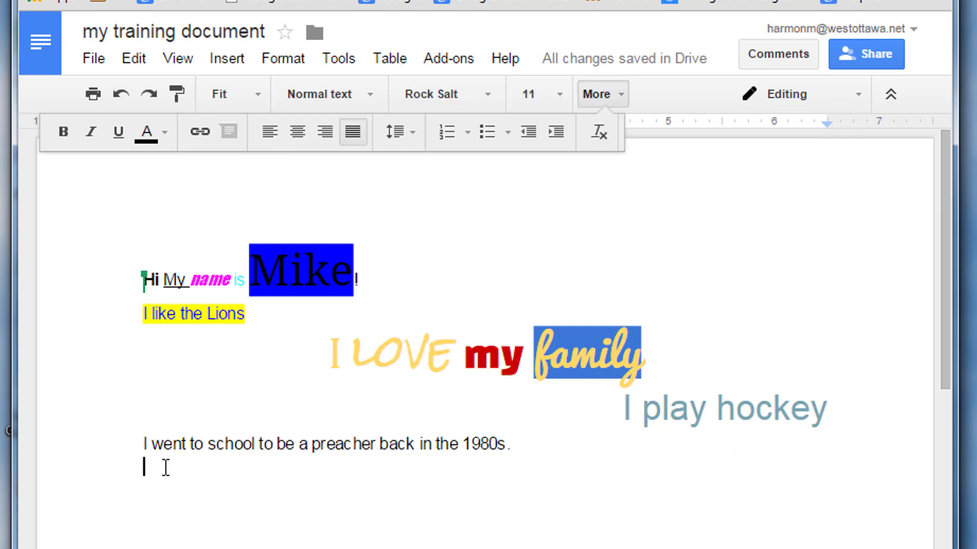
pyautogui.click(388, 59)
pyautogui.moveTo(440, 99)
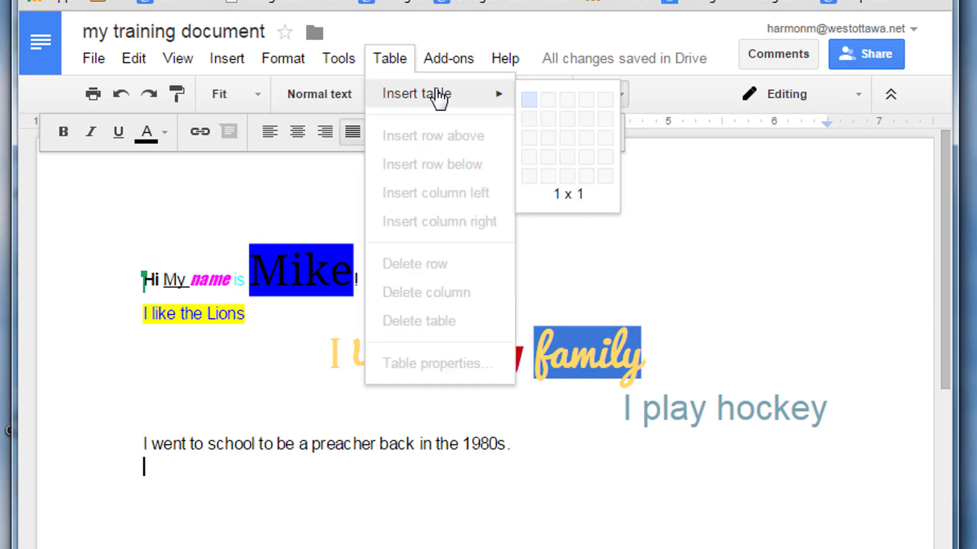
pyautogui.click(550, 99)
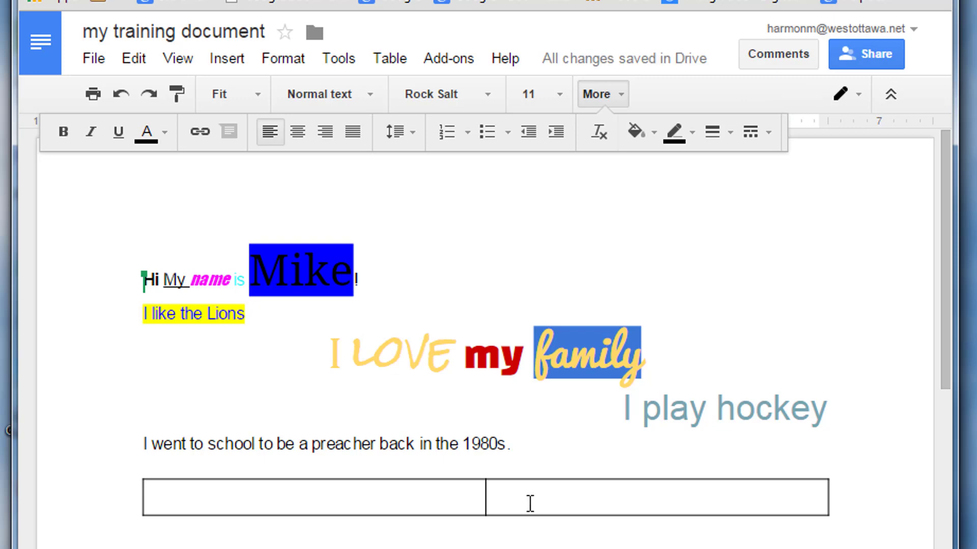
pyautogui.click(530, 444)
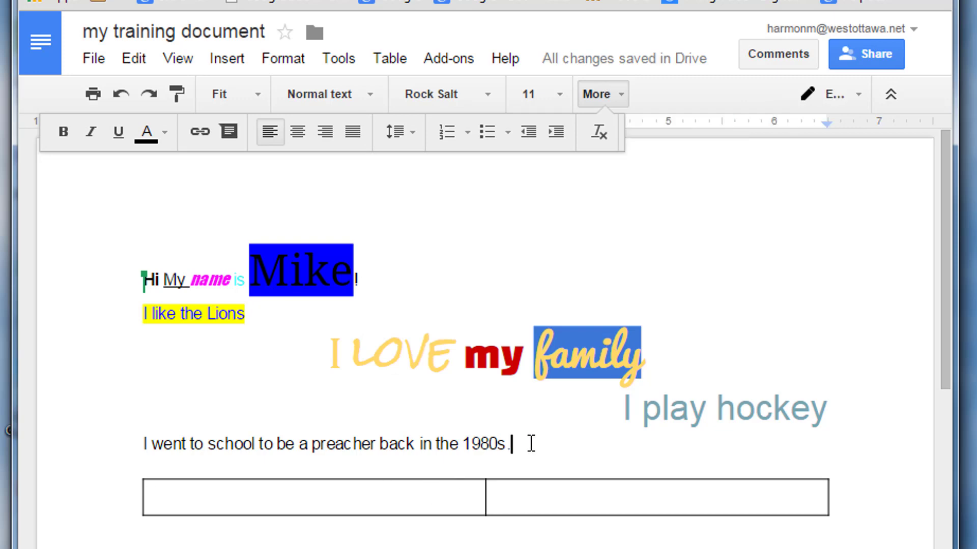
pyautogui.moveTo(512, 437); pyautogui.dragTo(91, 225)
pyautogui.hotkey('ctrl', 'c')
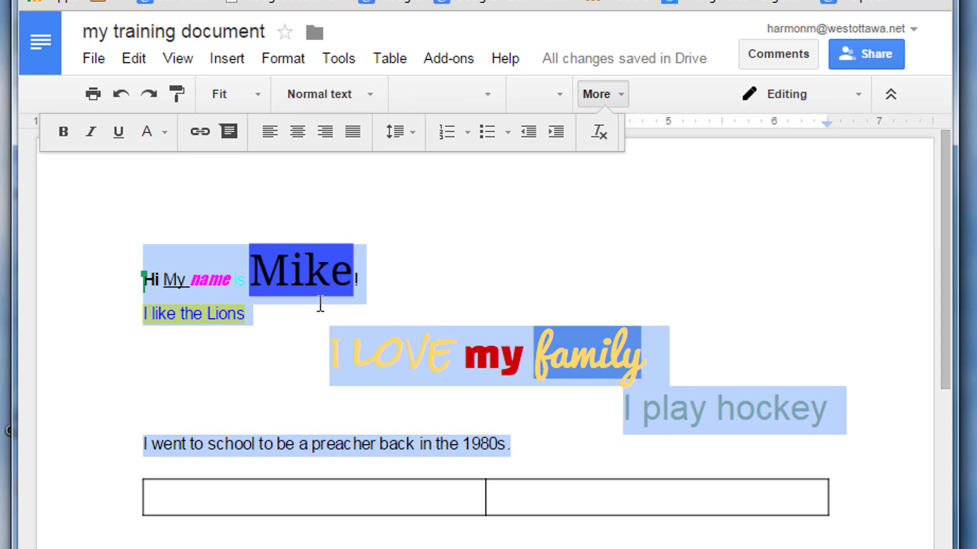
# Cut the formatted introduction text and paste it into the table's left cell
pyautogui.press('Delete')
pyautogui.click(244, 300)
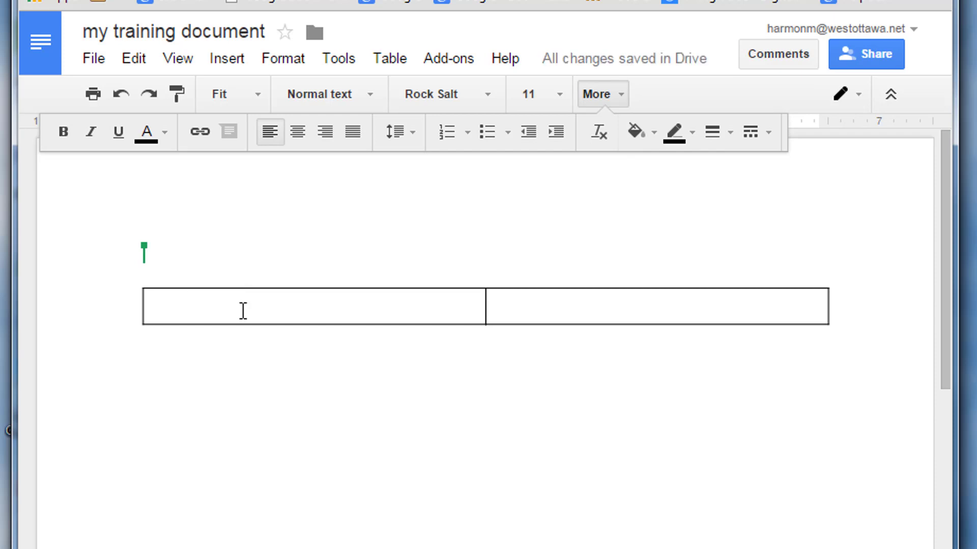
pyautogui.hotkey('ctrl', 'v')
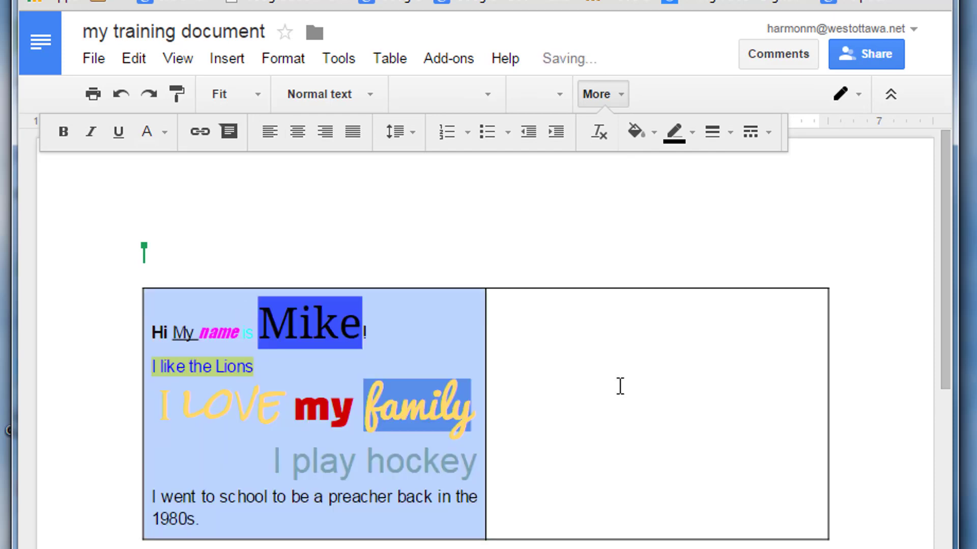
pyautogui.click(500, 377)
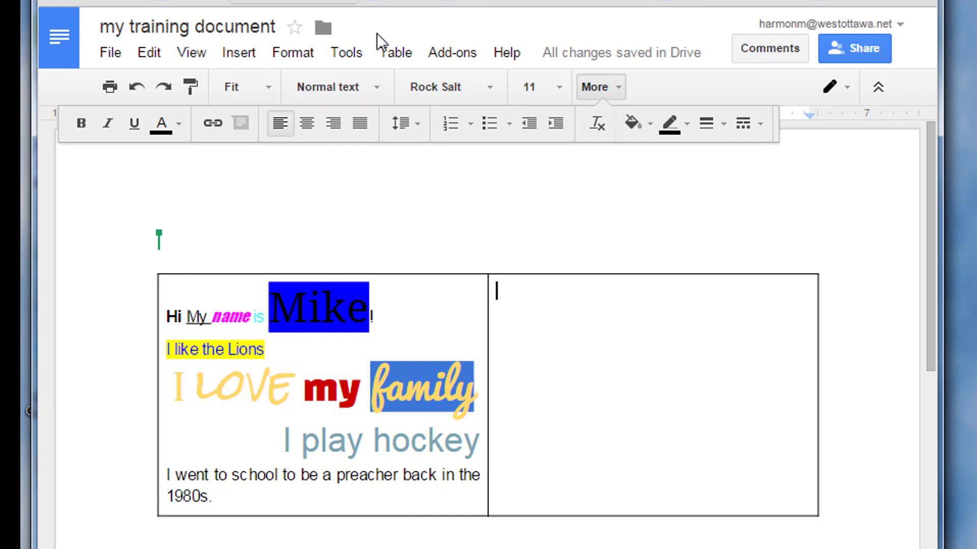
# Insert a 2 x 2 table in the right cell and drag its row borders to enlarge both rows
pyautogui.click(389, 51)
pyautogui.moveTo(462, 105)
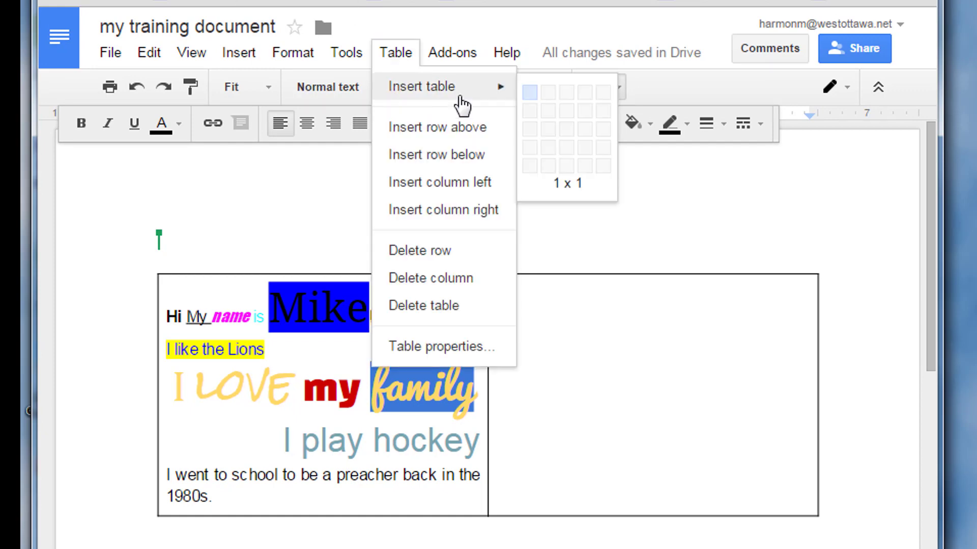
pyautogui.click(548, 111)
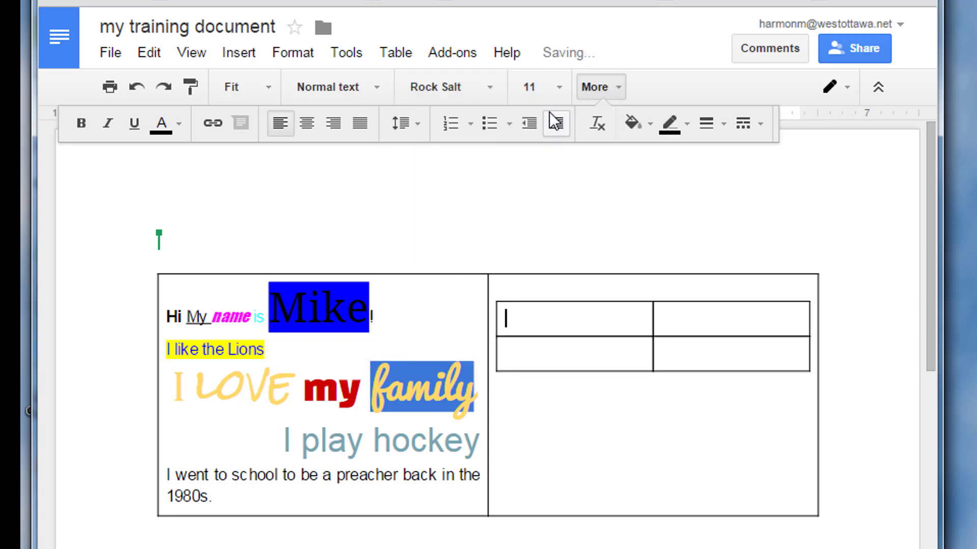
pyautogui.click(610, 356)
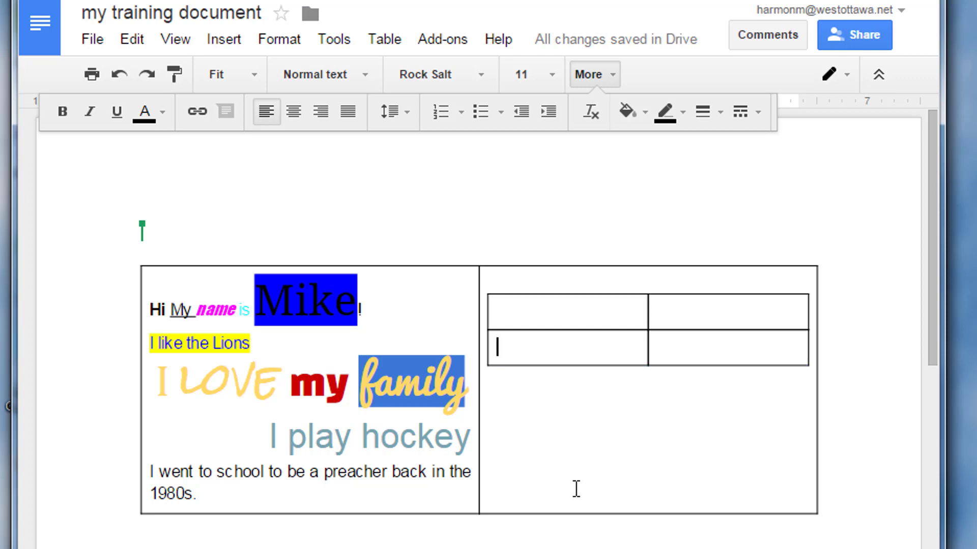
pyautogui.moveTo(576, 490); pyautogui.dragTo(576, 490)
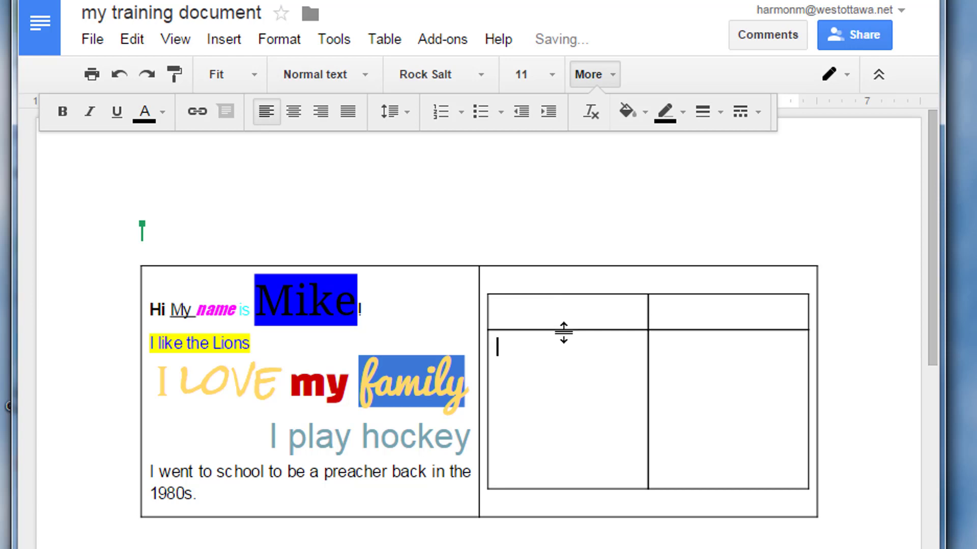
pyautogui.moveTo(566, 342); pyautogui.dragTo(591, 434)
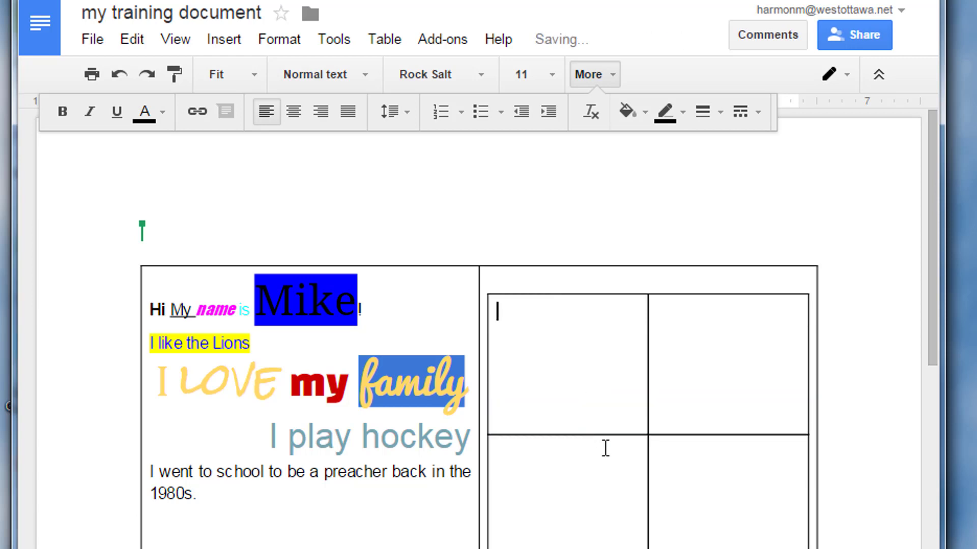
# Open sharing and add three recipients by their e-mail addresses as editors
pyautogui.scroll(-6, 563, 389)
pyautogui.scroll(6, 563, 388)
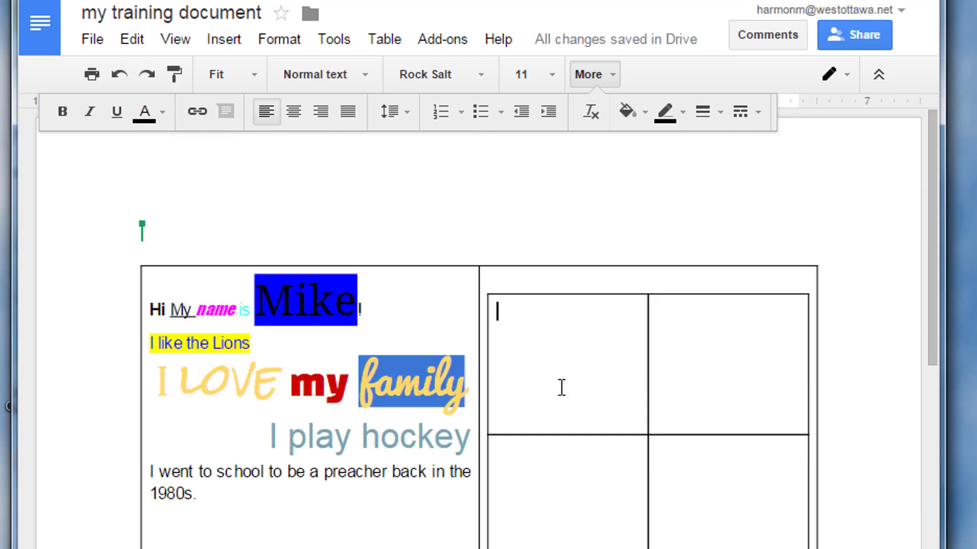
pyautogui.scroll(-2, 561, 388)
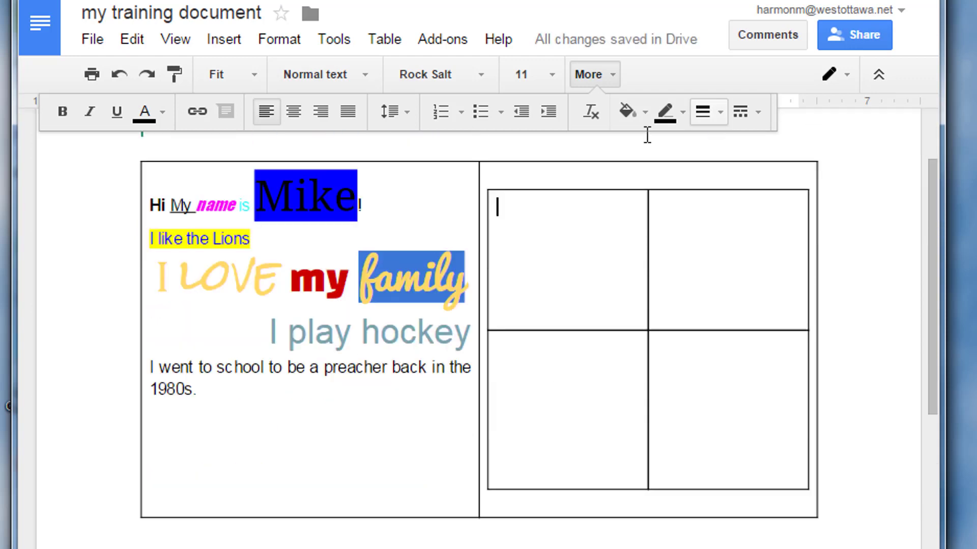
pyautogui.click(853, 35)
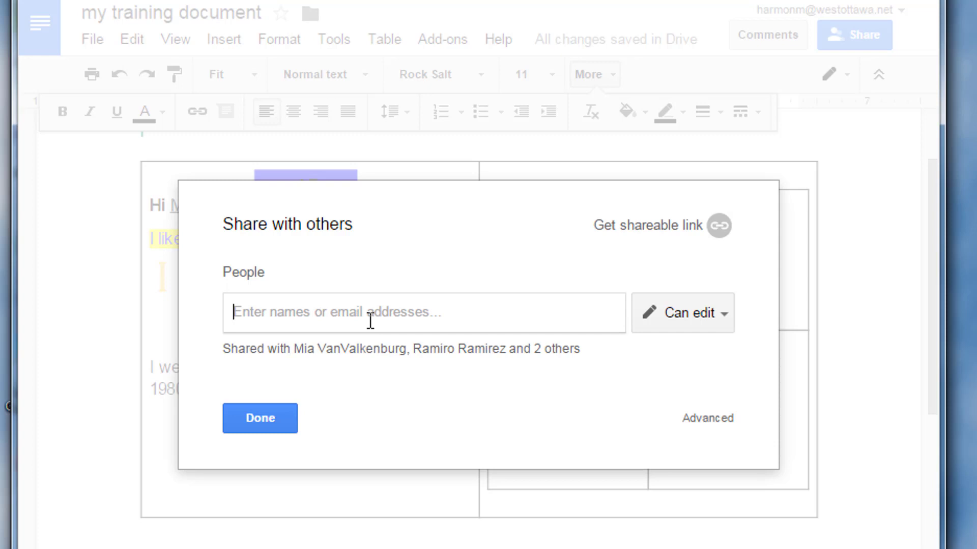
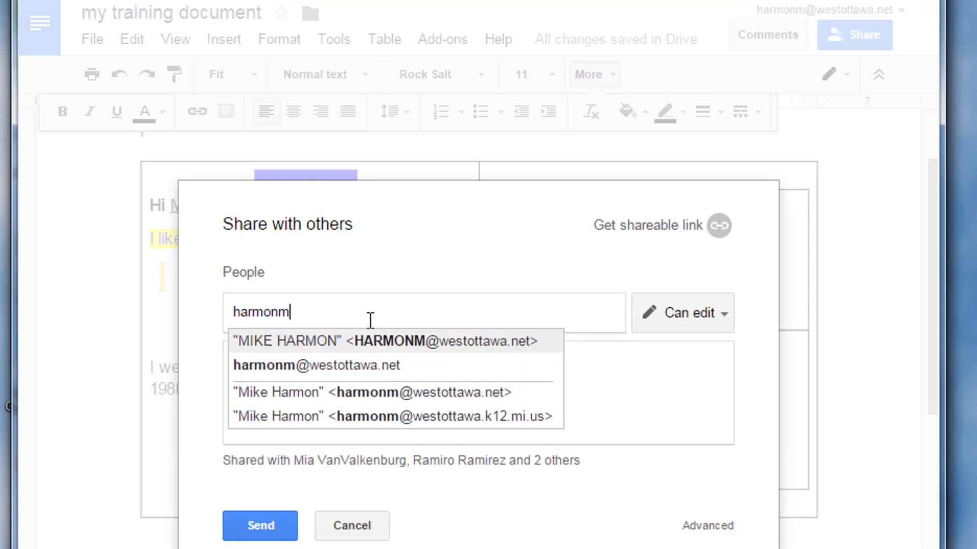
pyautogui.click(300, 368)
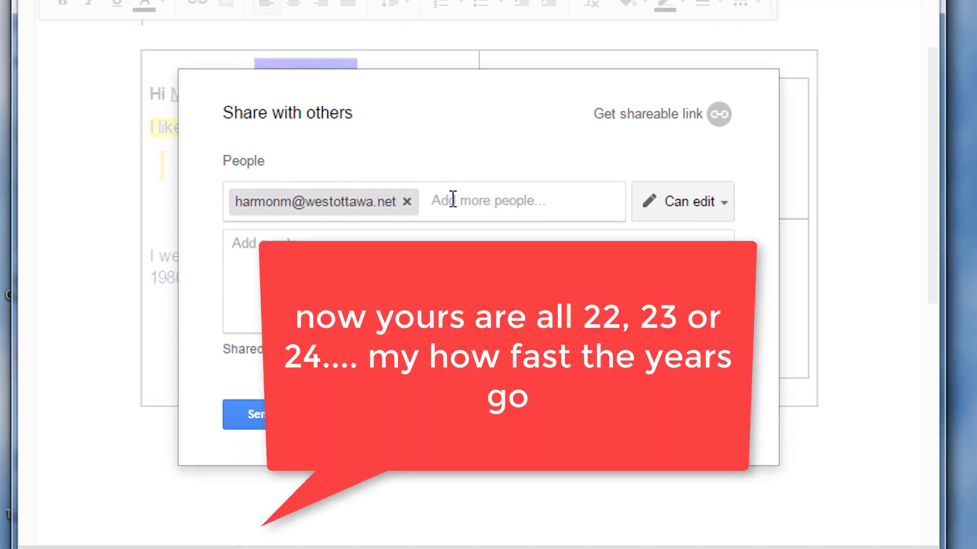
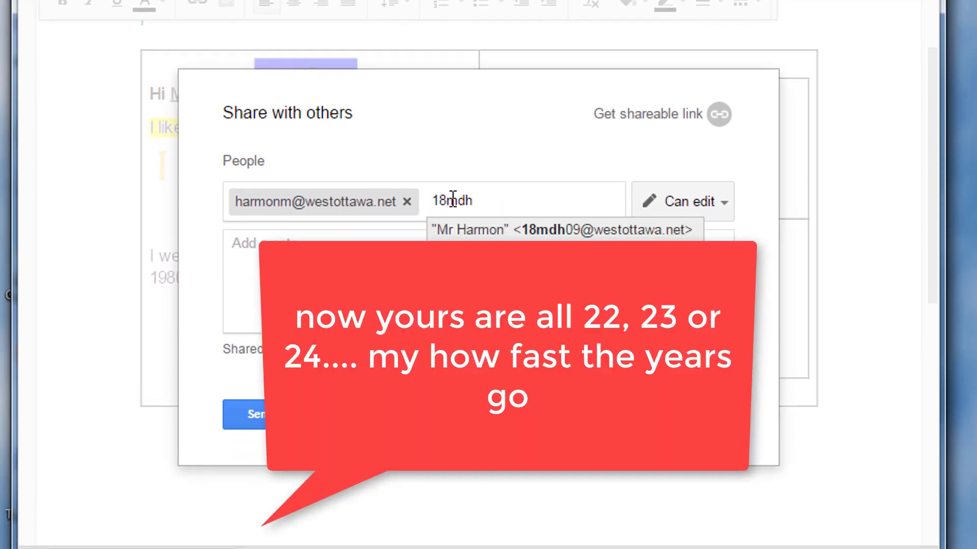
pyautogui.click(500, 228)
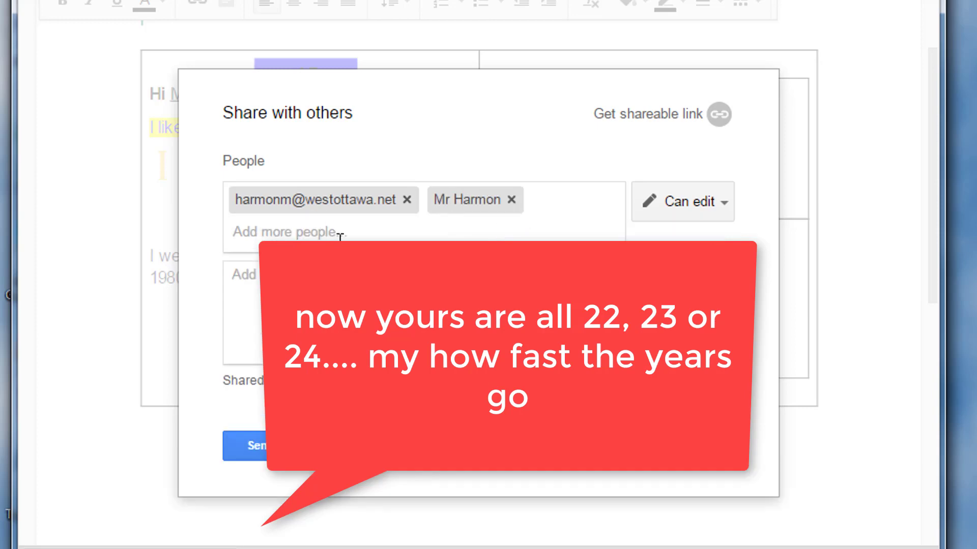
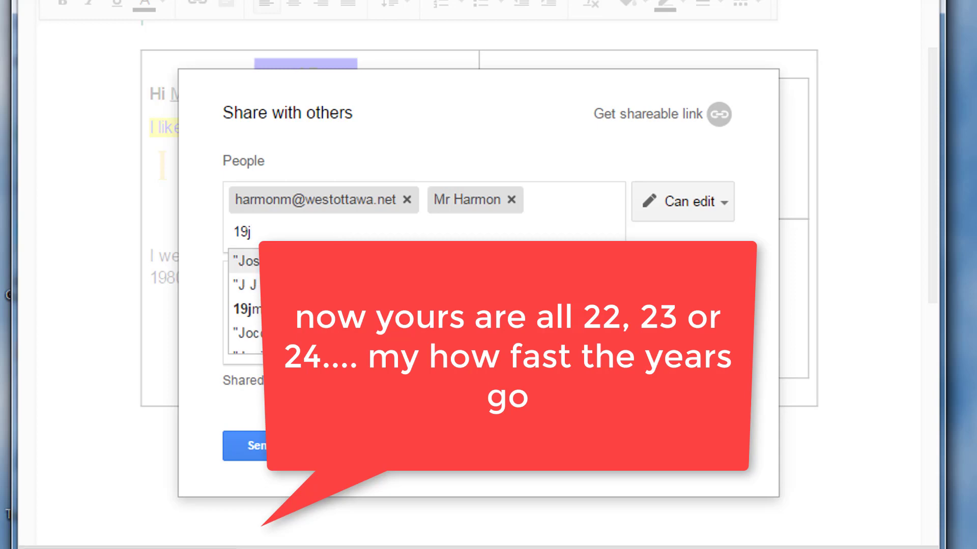
pyautogui.press('Return')
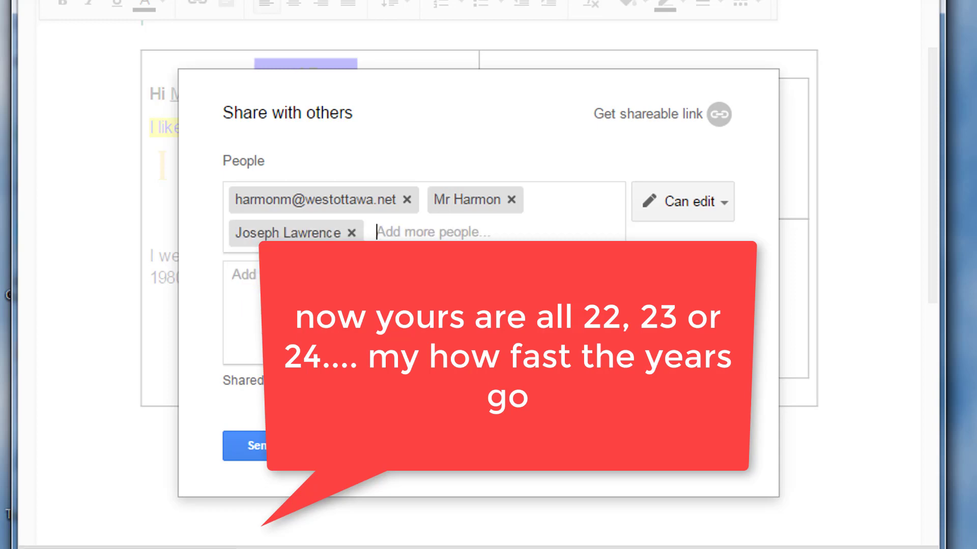
# Add the note 'Check out my cool About me page' and send the invitations
pyautogui.click(345, 291)
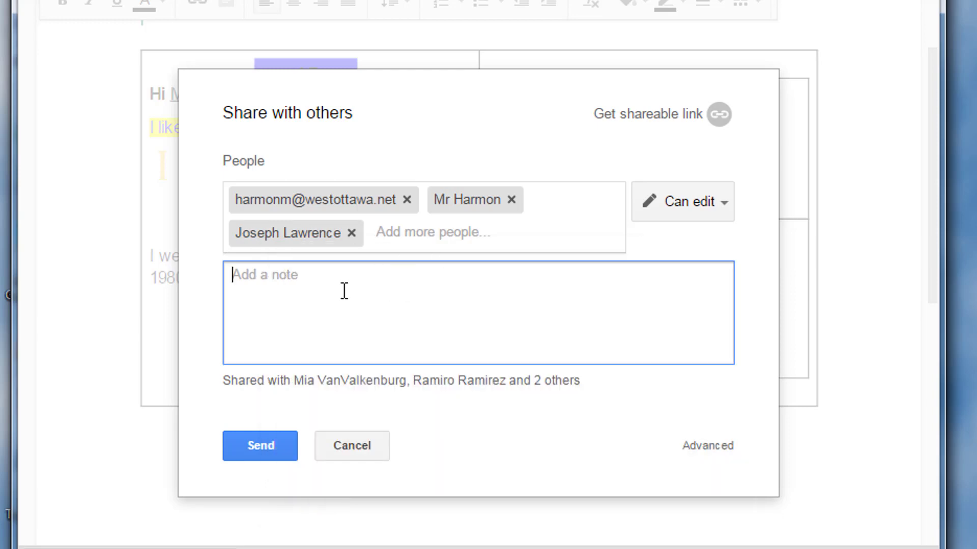
pyautogui.write('Check ')
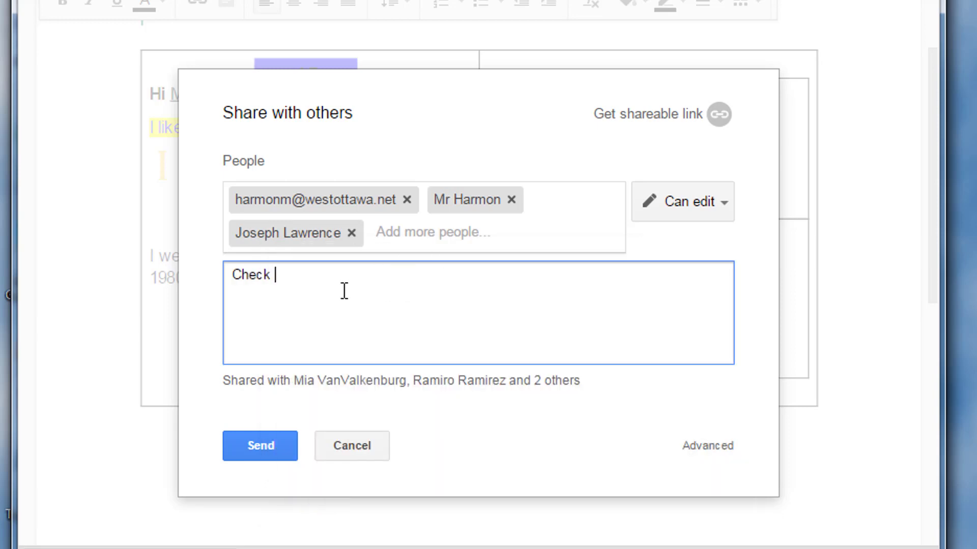
pyautogui.write('out my cool About me page')
pyautogui.press('Return')
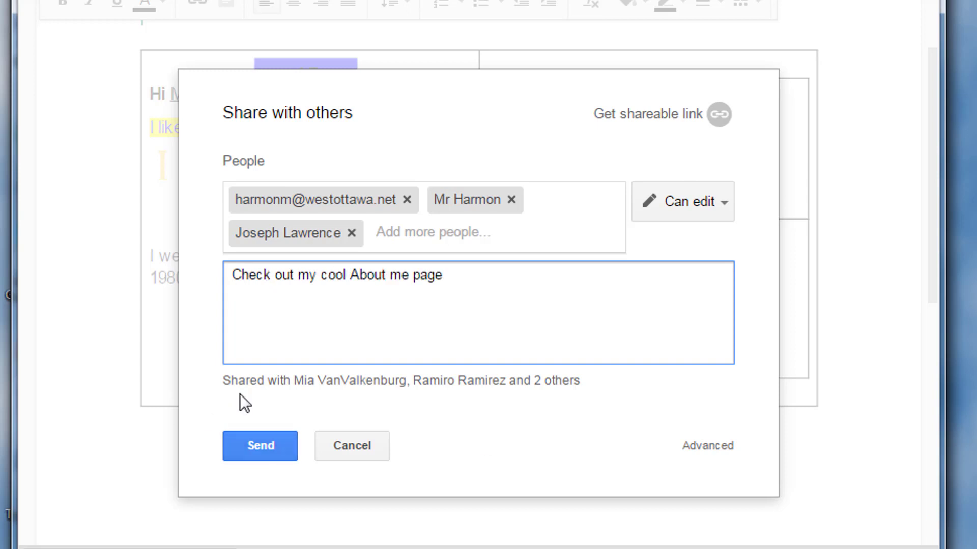
pyautogui.click(268, 447)
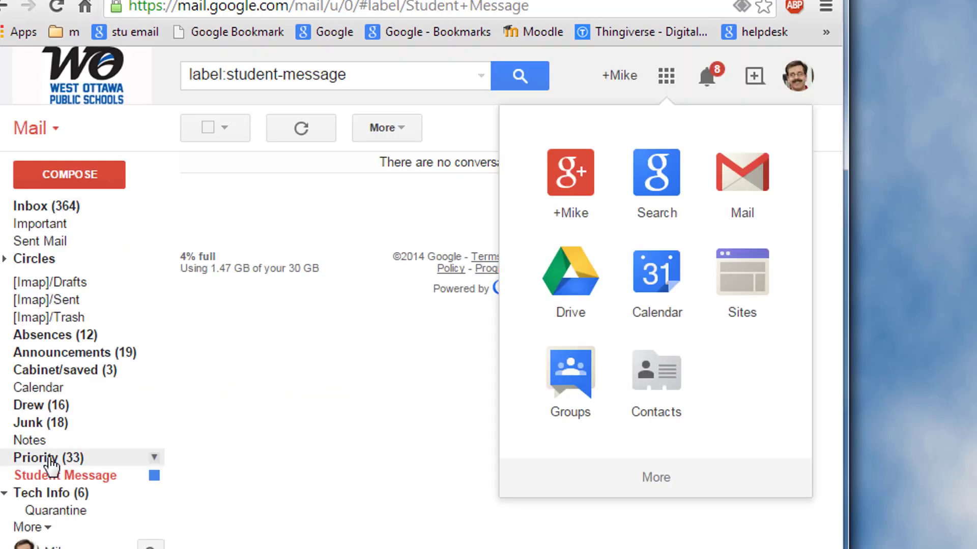
# Switch to the student's inbox and open the 'my training document - Invitation to edit' email
pyautogui.click(59, 481)
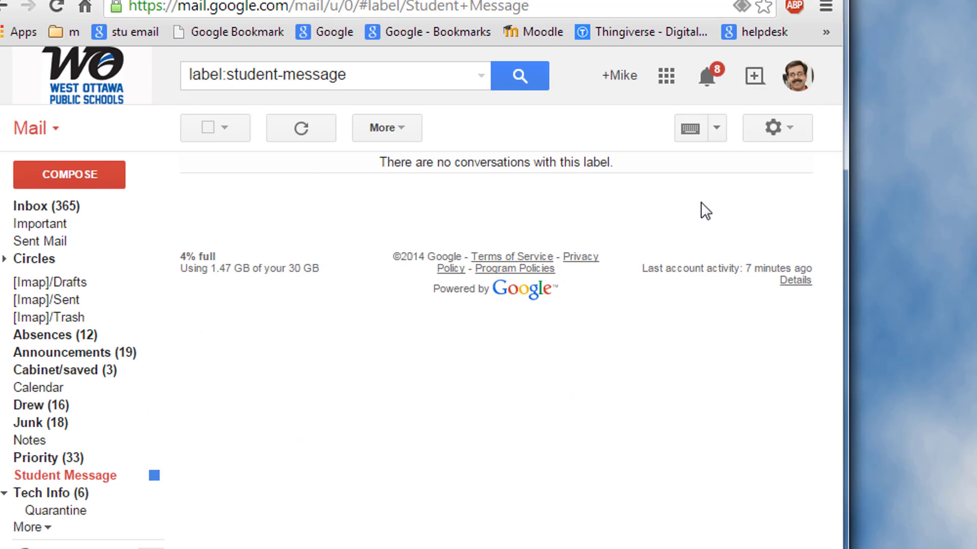
pyautogui.hotkey('alt', 'Tab')
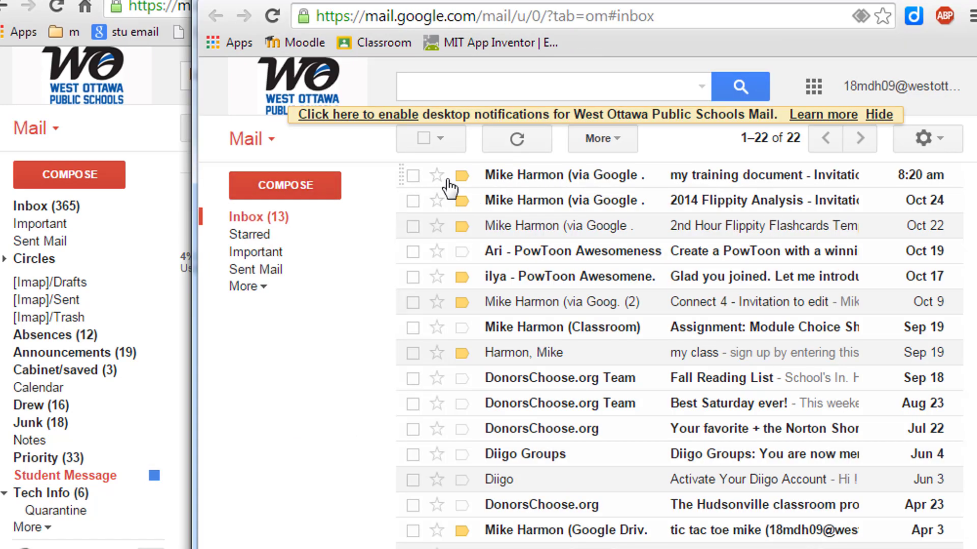
pyautogui.moveTo(549, 182)
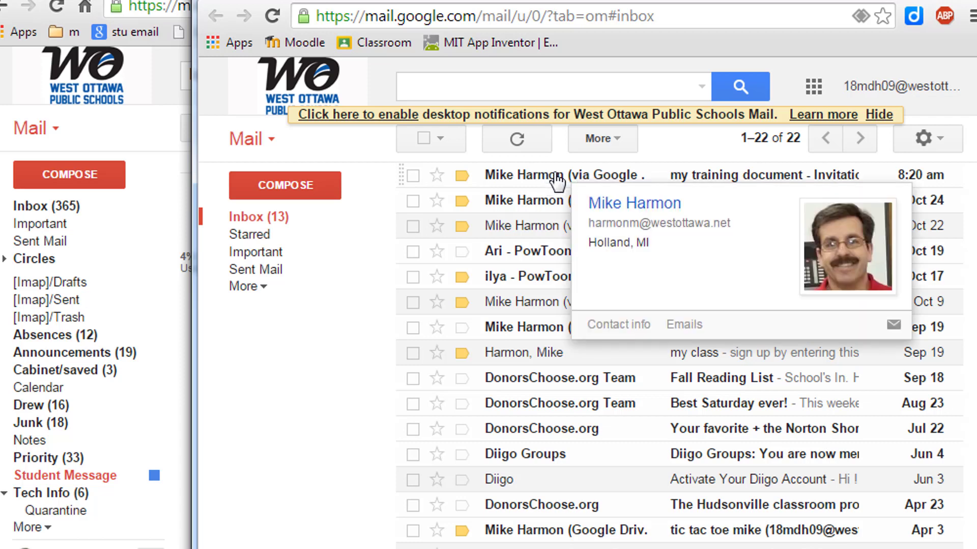
pyautogui.click(662, 178)
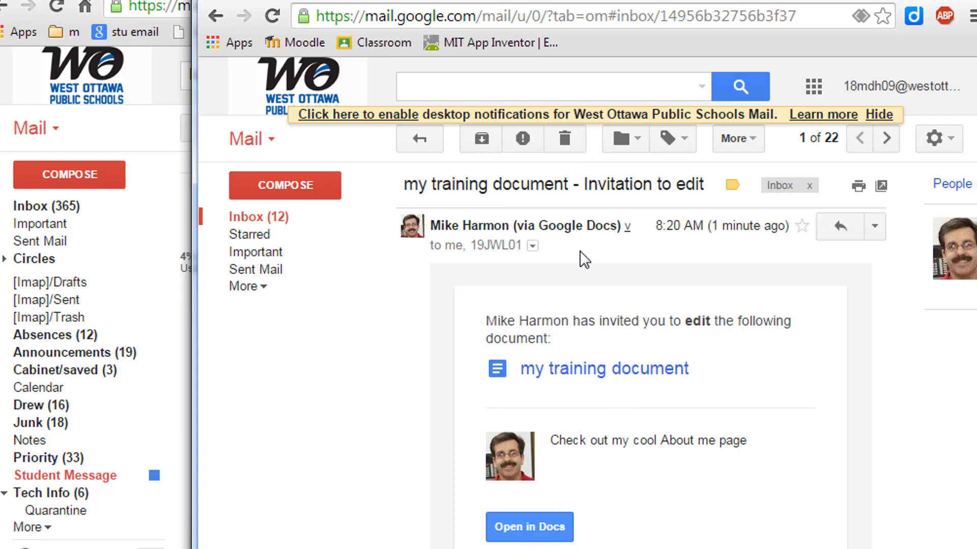
# Open the shared document in Docs and type a 'How Are you?' greeting in the lower-left nested cell
pyautogui.click(508, 528)
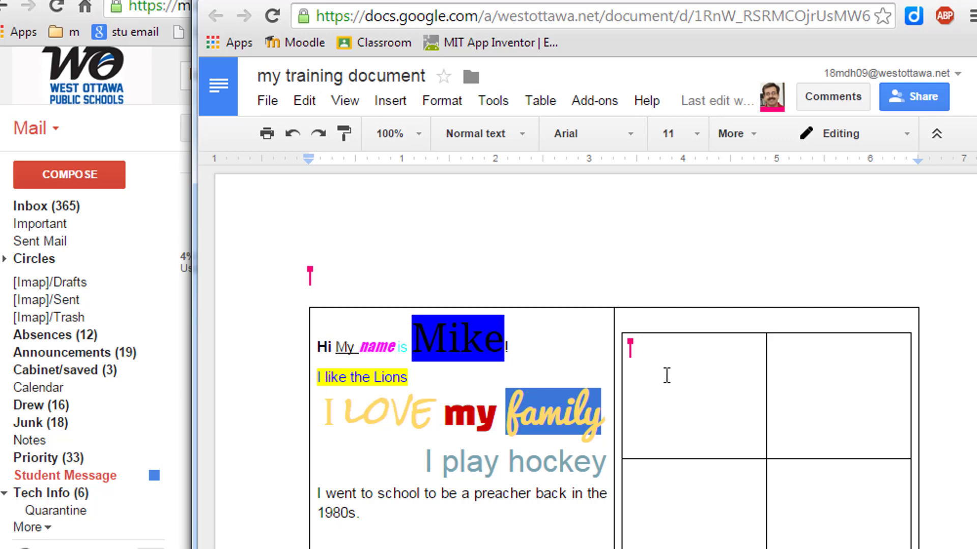
pyautogui.doubleClick(677, 525)
pyautogui.click(677, 501)
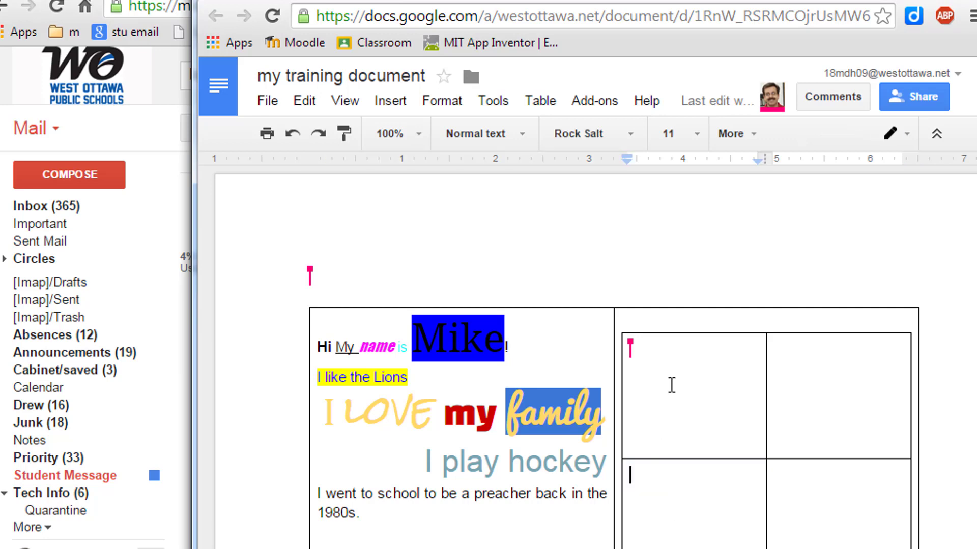
pyautogui.doubleClick(679, 383)
pyautogui.doubleClick(824, 356)
pyautogui.doubleClick(834, 506)
pyautogui.click(679, 487)
pyautogui.write('Hi')
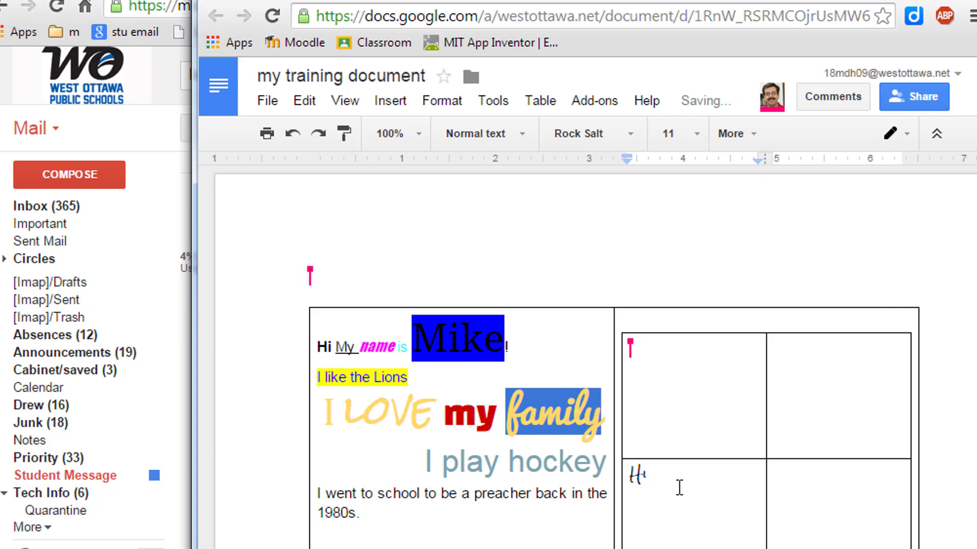
pyautogui.write(' Mike. How Are you?')
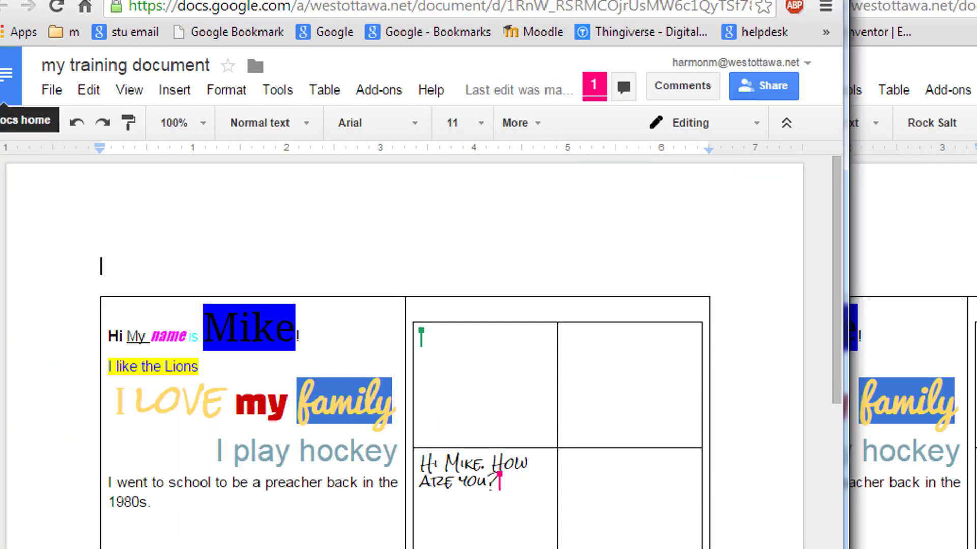
# Type 'I am good' in the top-left nested cell and append 'Yo' after it
pyautogui.click(938, 1)
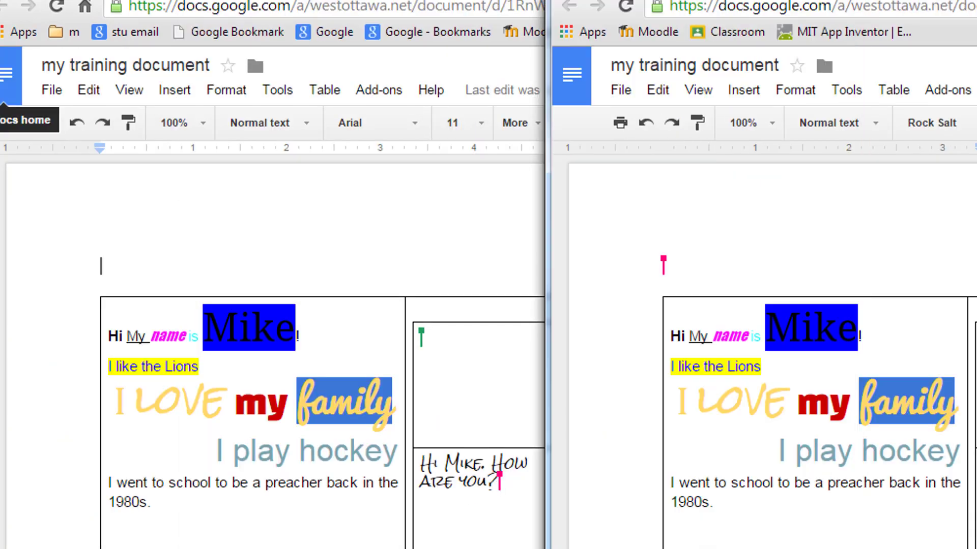
pyautogui.doubleClick(458, 349)
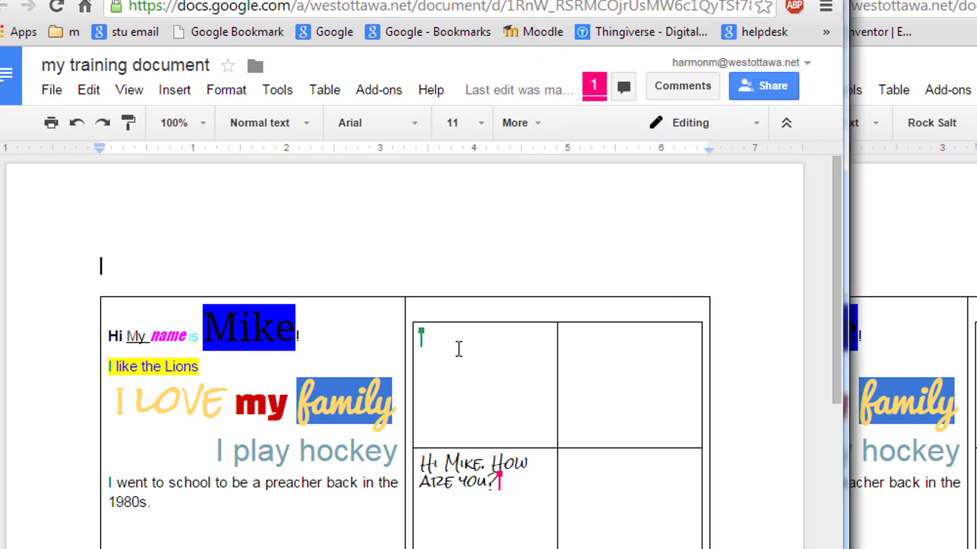
pyautogui.click(460, 371)
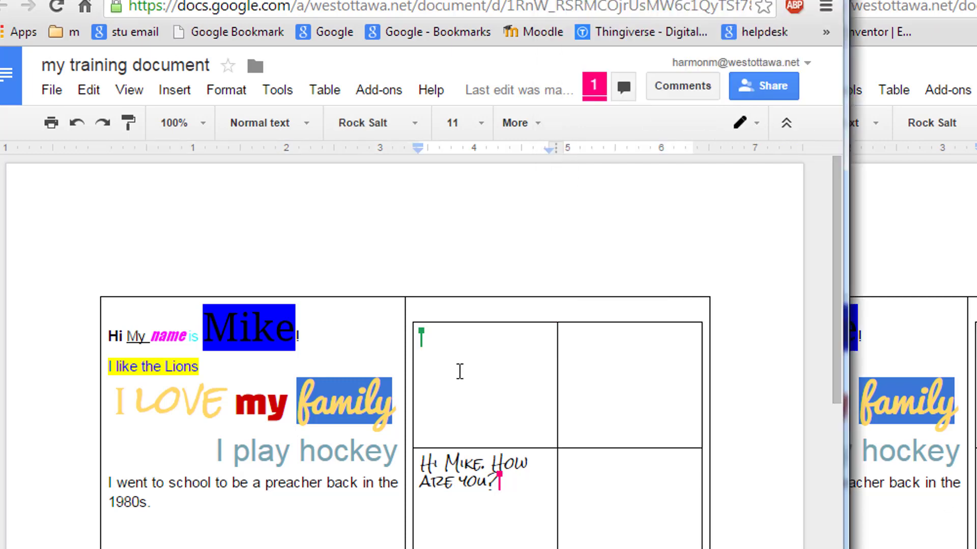
pyautogui.write('I am good')
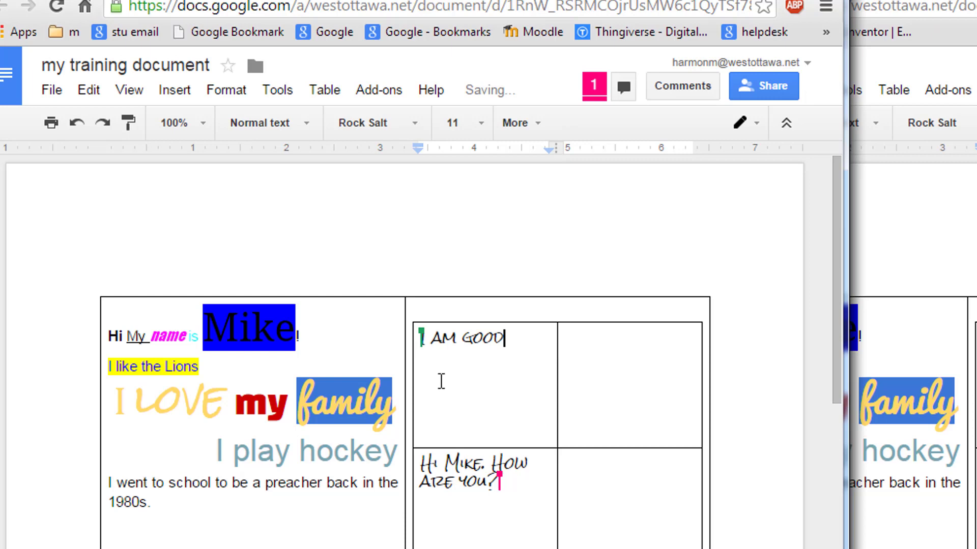
pyautogui.click(915, 0)
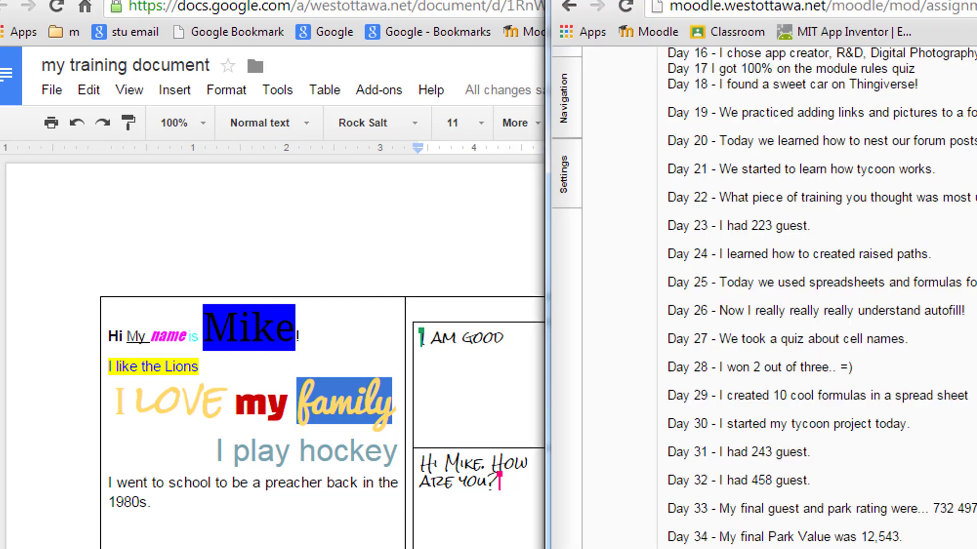
pyautogui.click(812, 0)
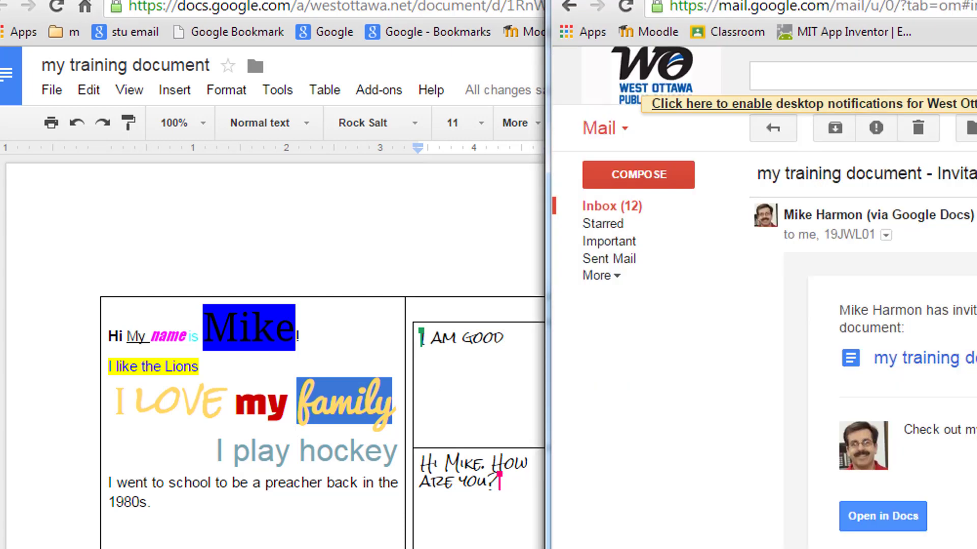
pyautogui.click(951, 0)
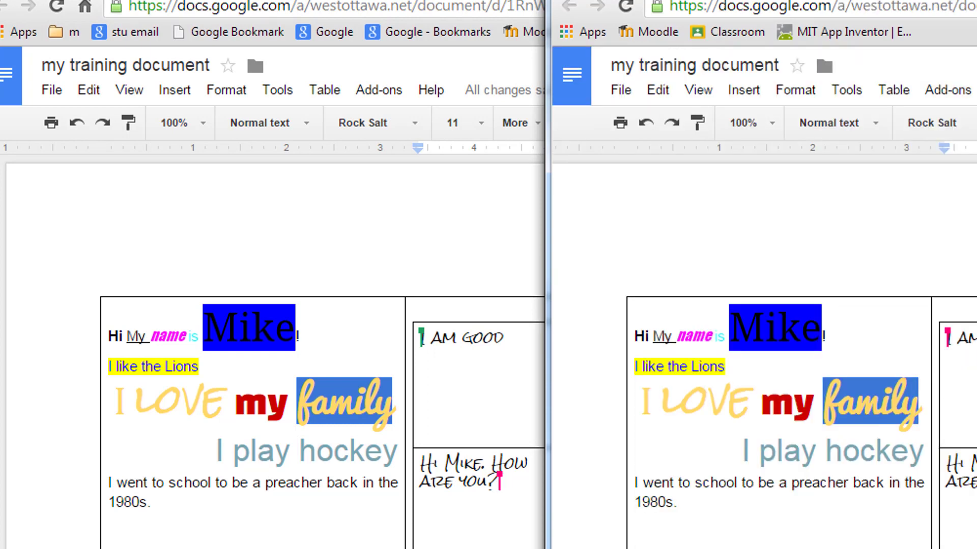
pyautogui.click(976, 337)
pyautogui.click(493, 411)
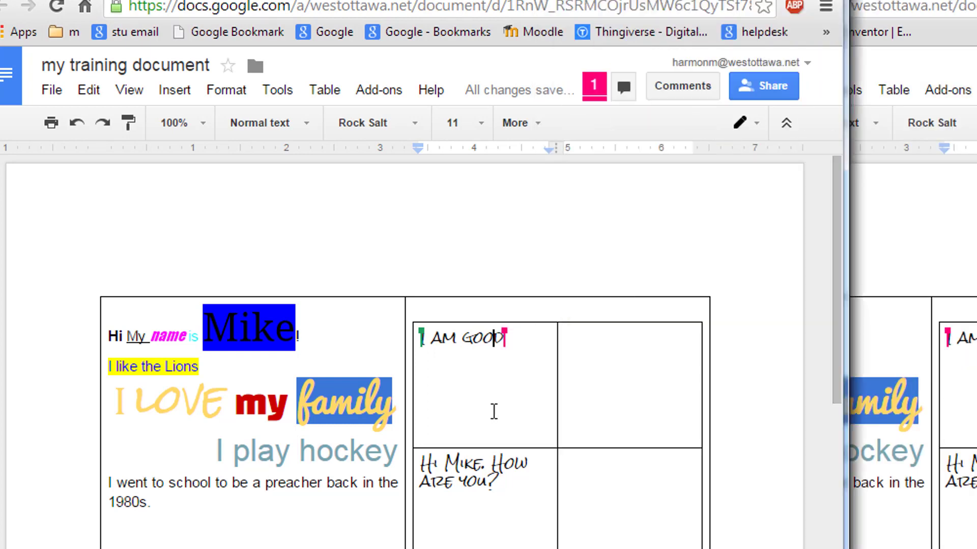
pyautogui.click(545, 342)
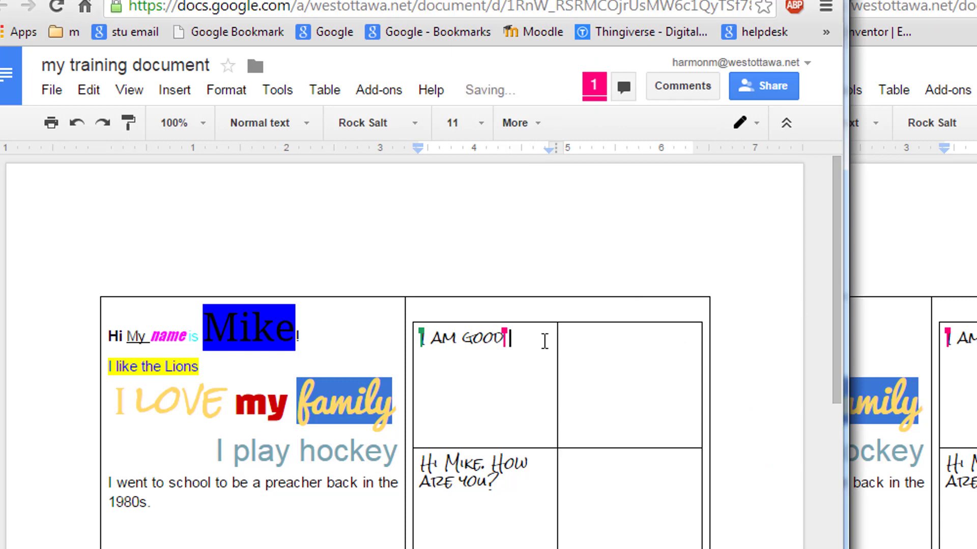
pyautogui.write('Yo')
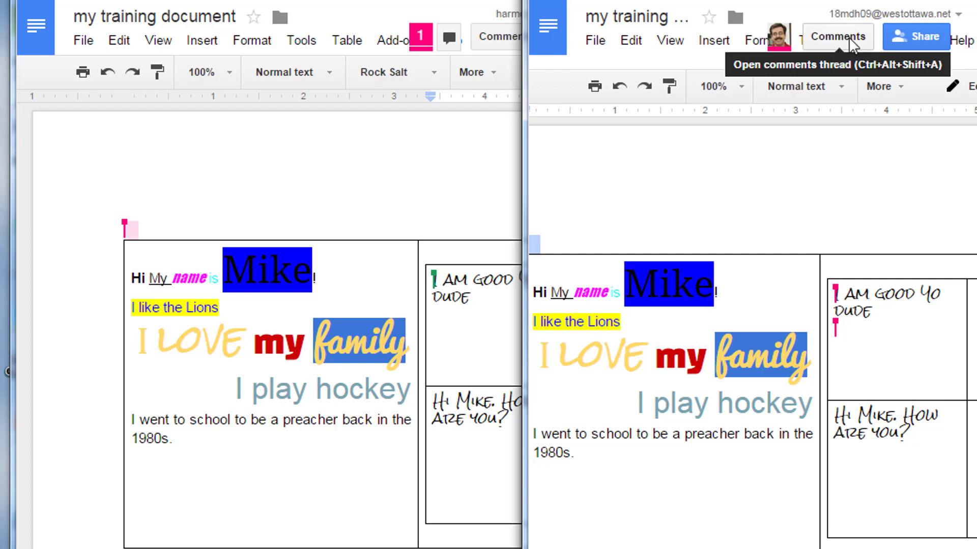
# Post a document comment reading 'I think think it is great you play hockey.'
pyautogui.click(831, 41)
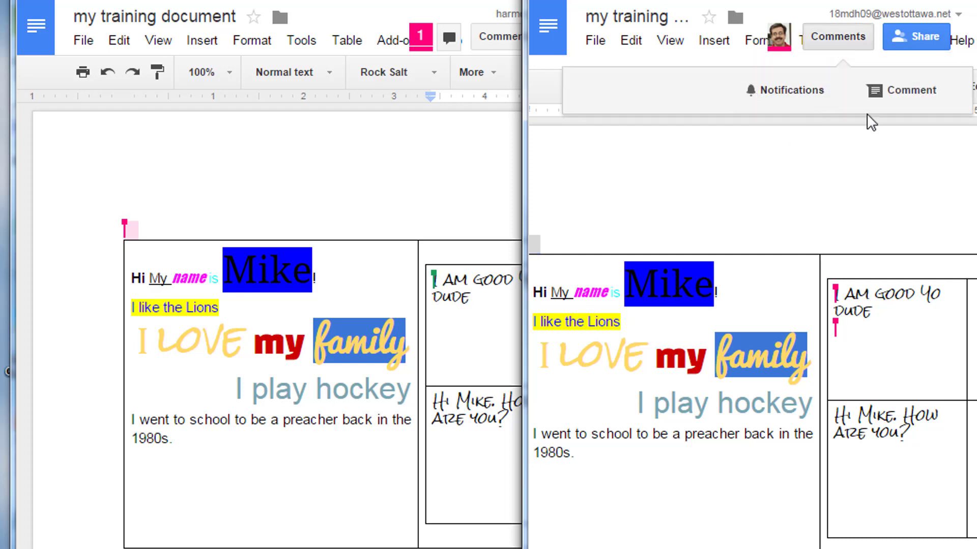
pyautogui.click(869, 92)
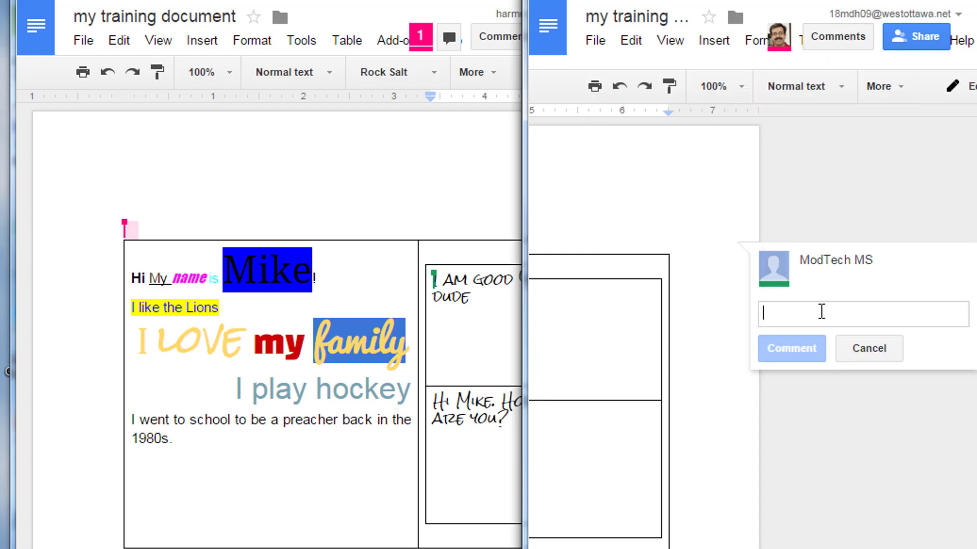
pyautogui.write('I t')
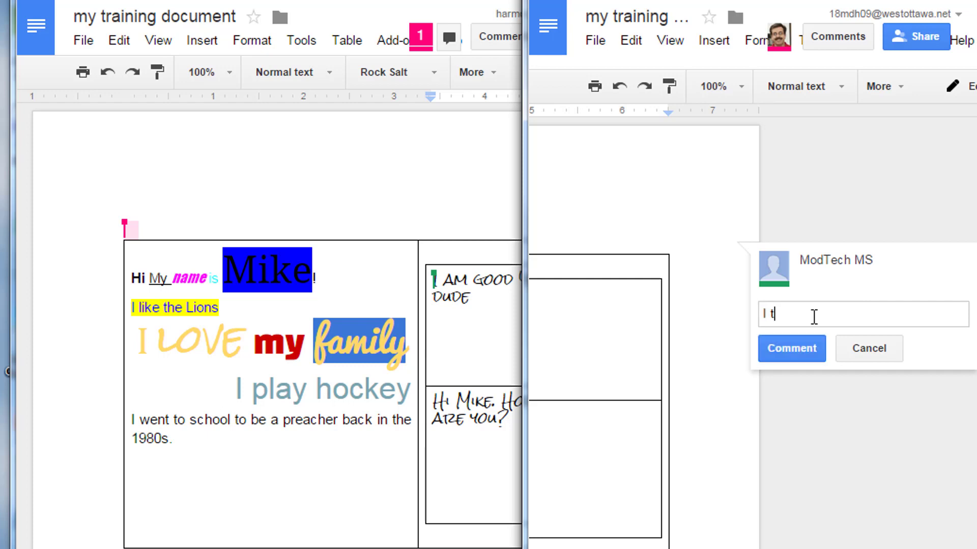
pyautogui.write('hink think it is great you play hockey.')
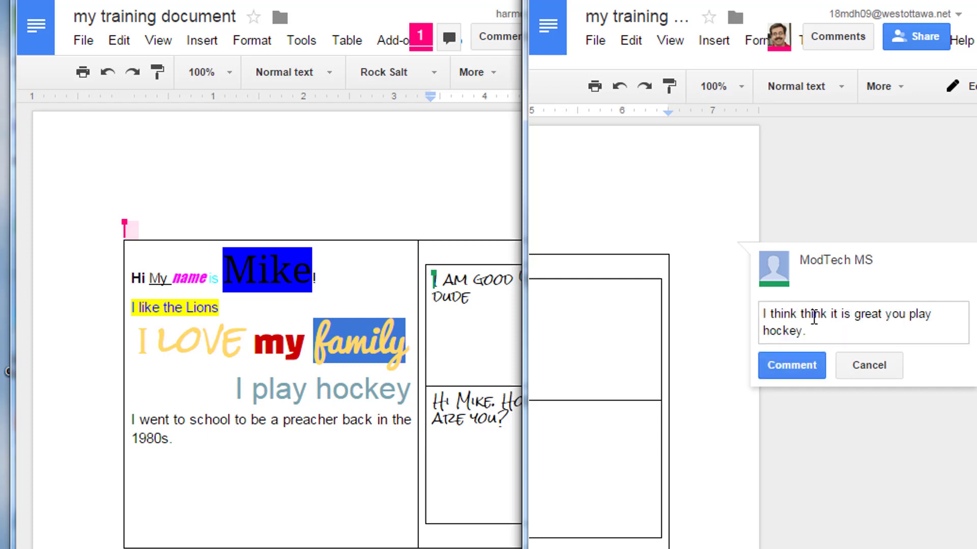
pyautogui.click(793, 366)
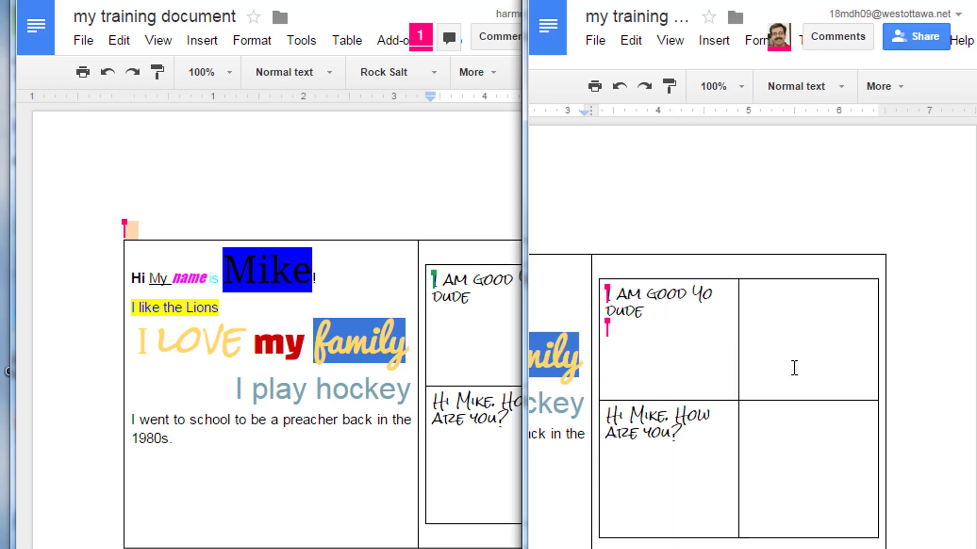